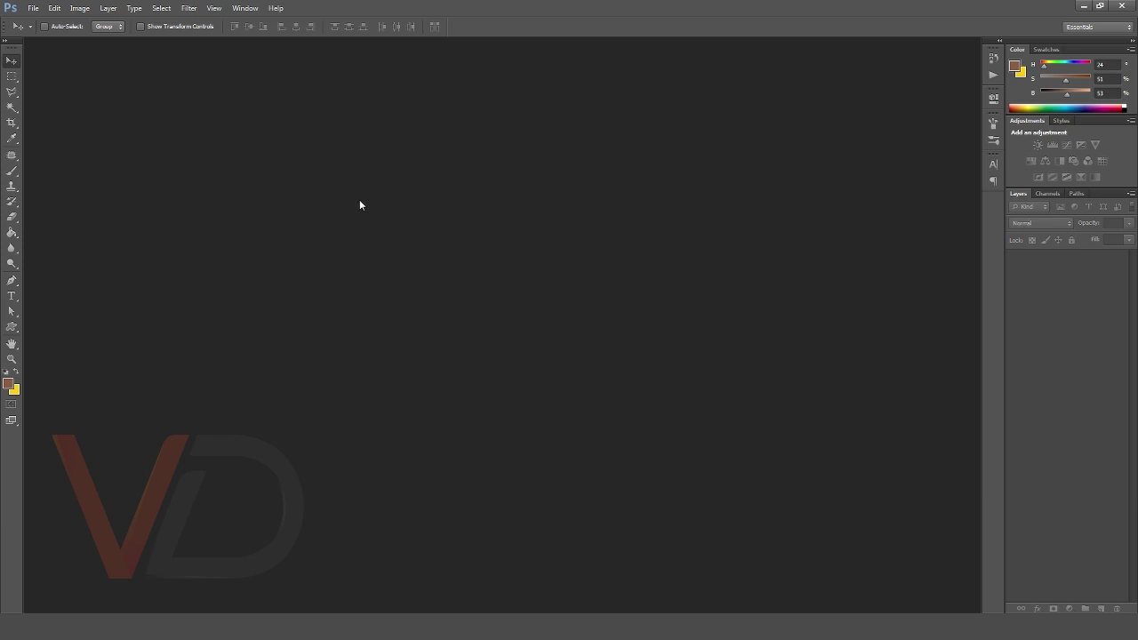
Create a new 800 × 600 pixel blank white document.
left_click(29, 12)
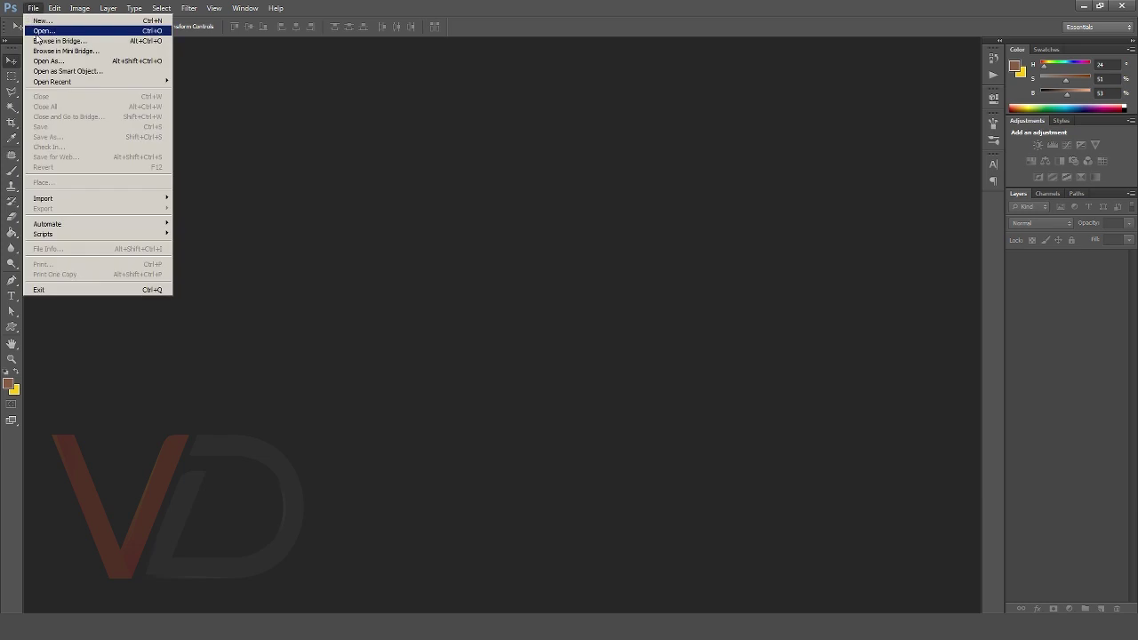
left_click(41, 26)
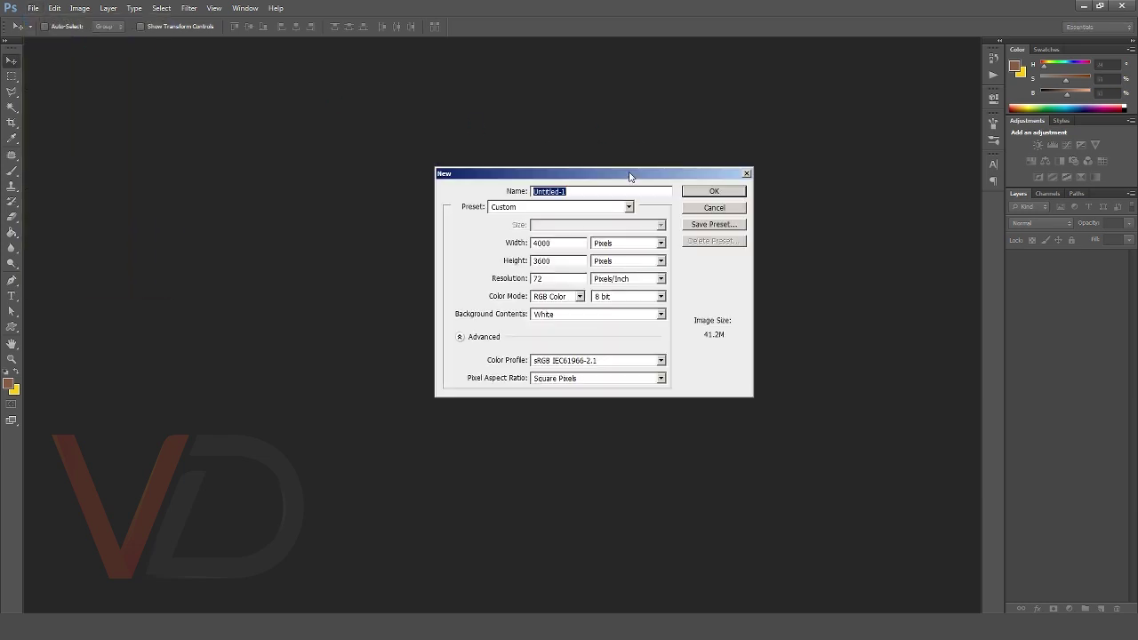
left_click_drag(633, 174, 678, 163)
left_click(603, 231)
type("800")
key("Tab")
key("Tab")
type("600")
key("Return")
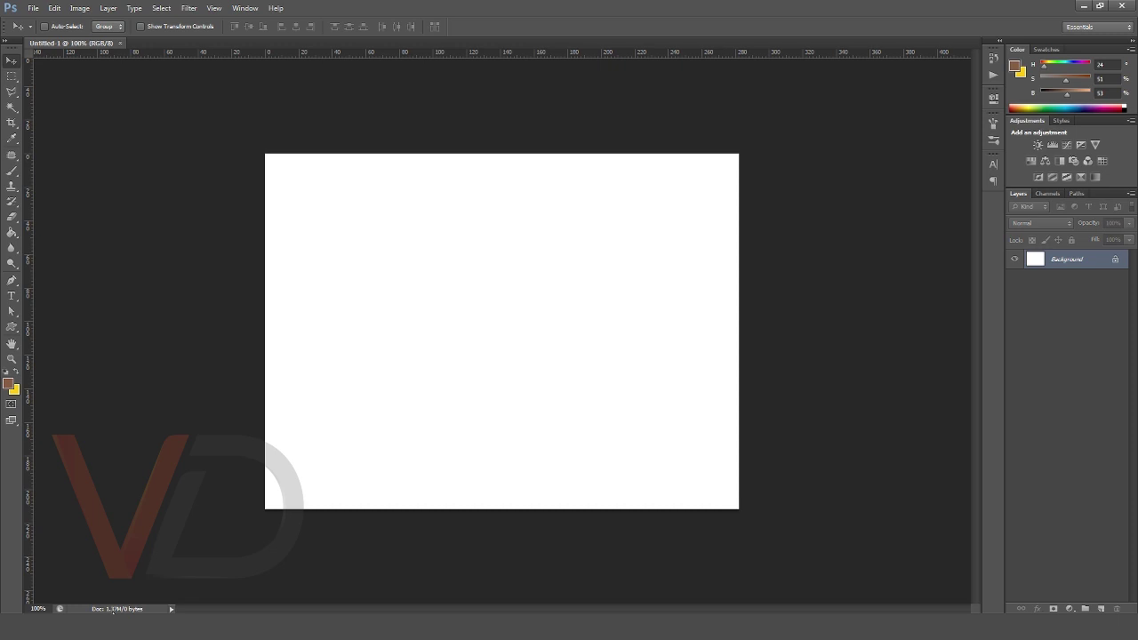
Place ball.png as a layer, scale it down, and move it to the top-left corner.
left_click(89, 627)
left_click_drag(326, 168, 649, 192)
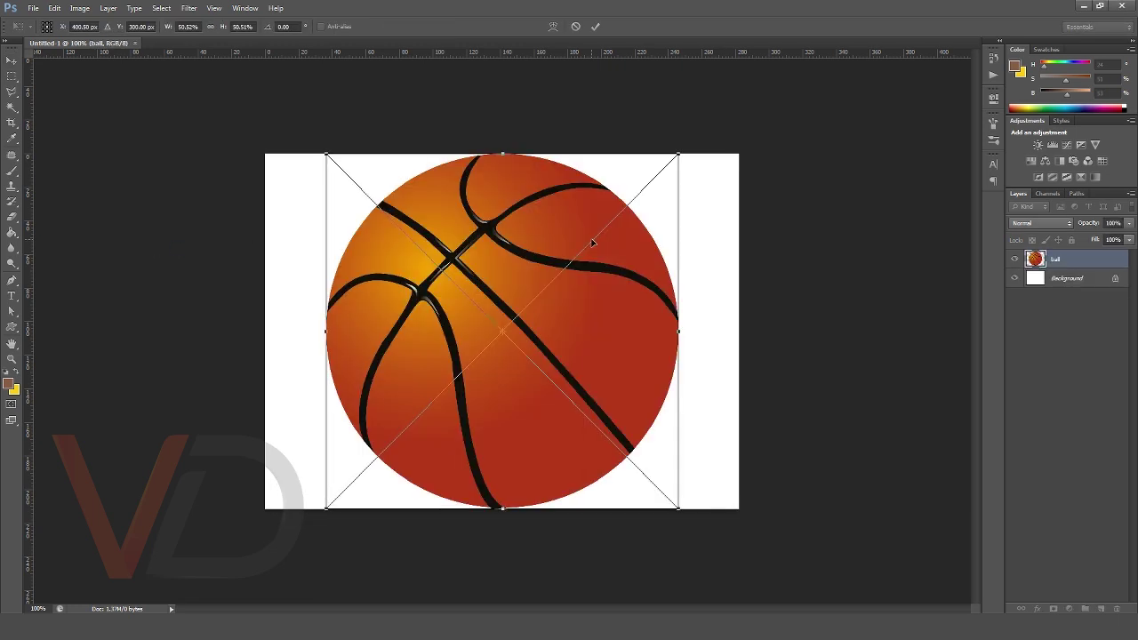
left_click_drag(679, 156, 569, 321)
key("Return")
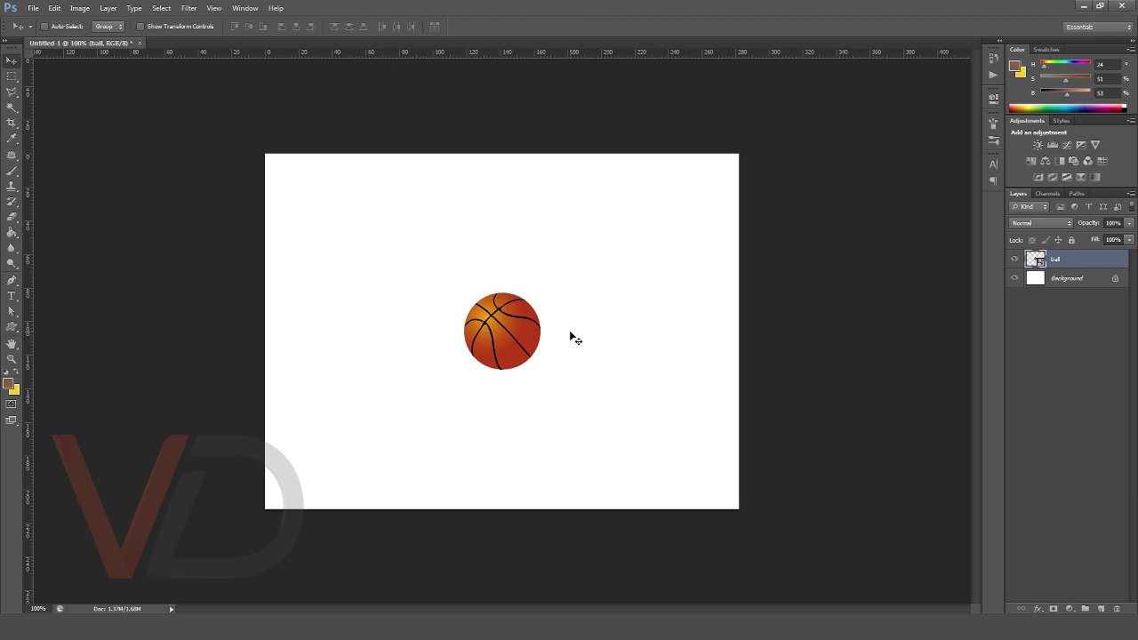
mouse_move(511, 336)
left_mouse_down()
mouse_move(299, 196)
mouse_move(321, 198)
left_mouse_up()
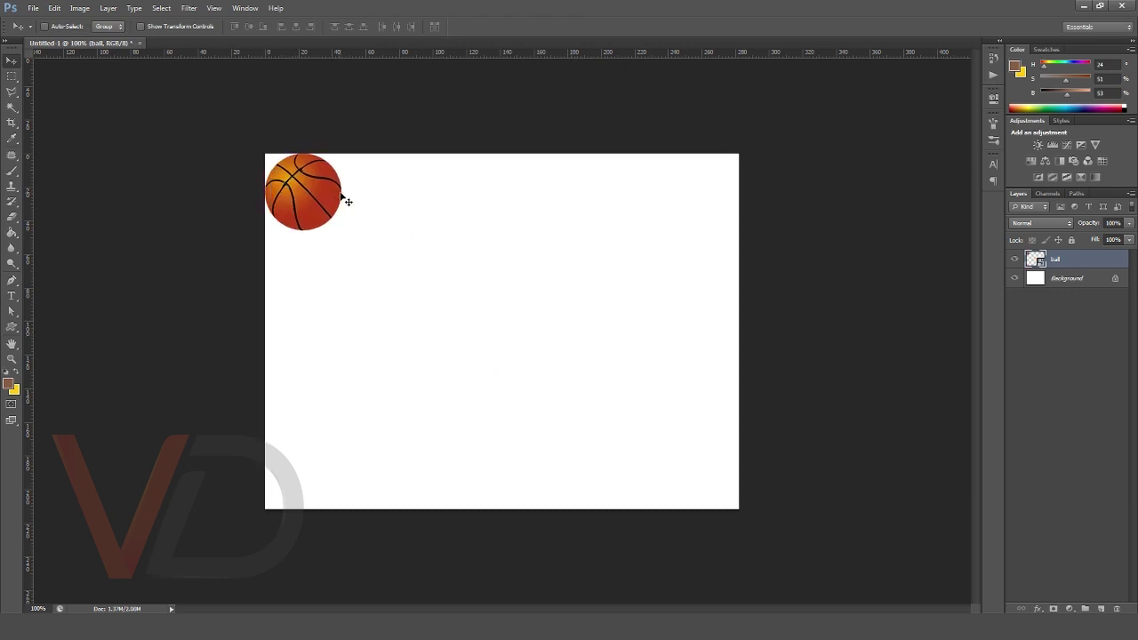
left_click(245, 8)
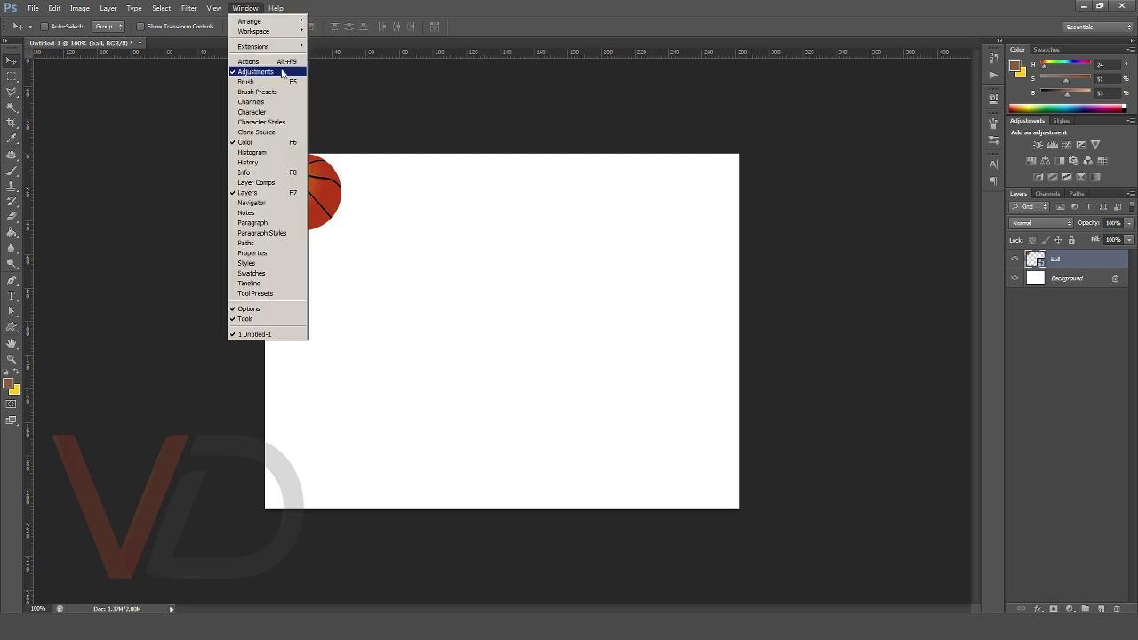
Show the Timeline panel and duplicate frame 1 into a second frame.
left_click(267, 284)
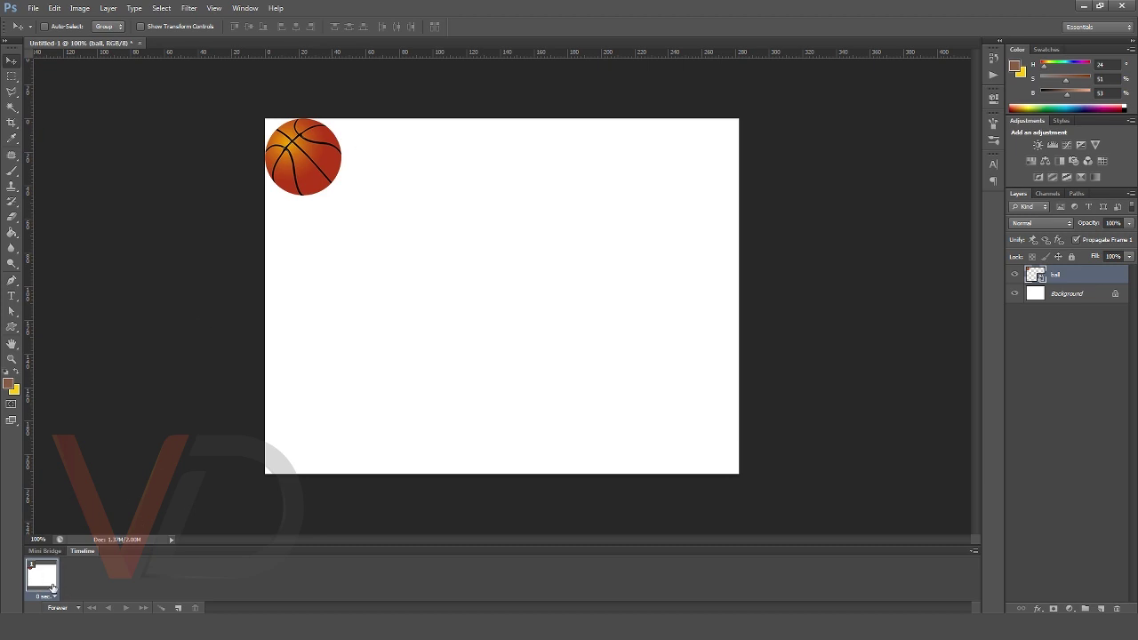
left_click(178, 609)
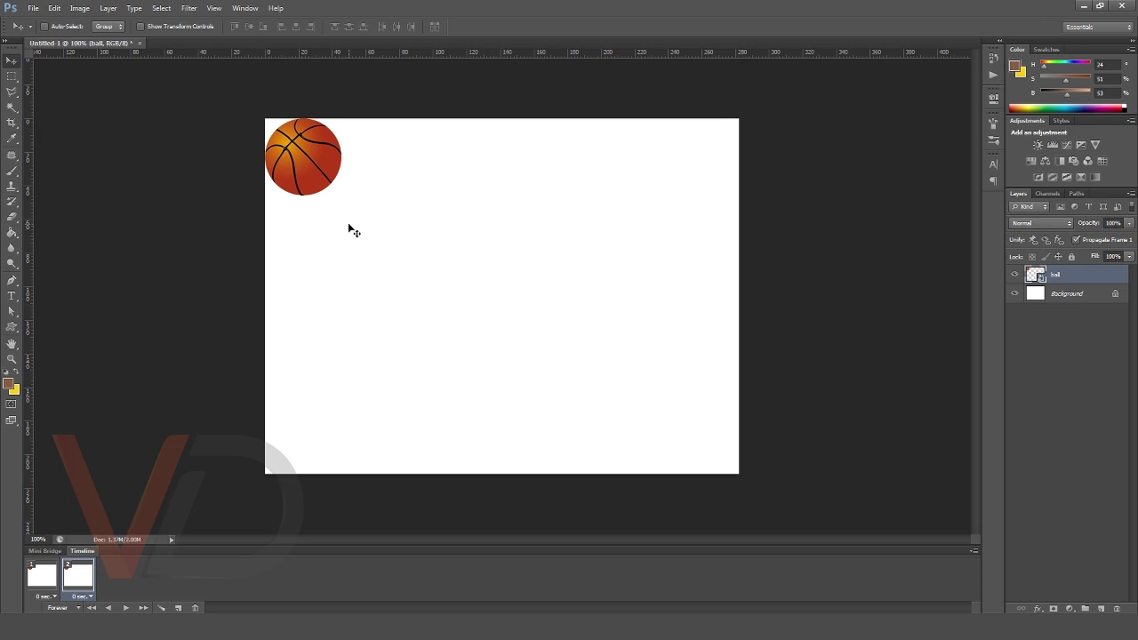
Move the ball off the canvas in frame 1 and to the top-left in frame 2.
left_click(42, 575)
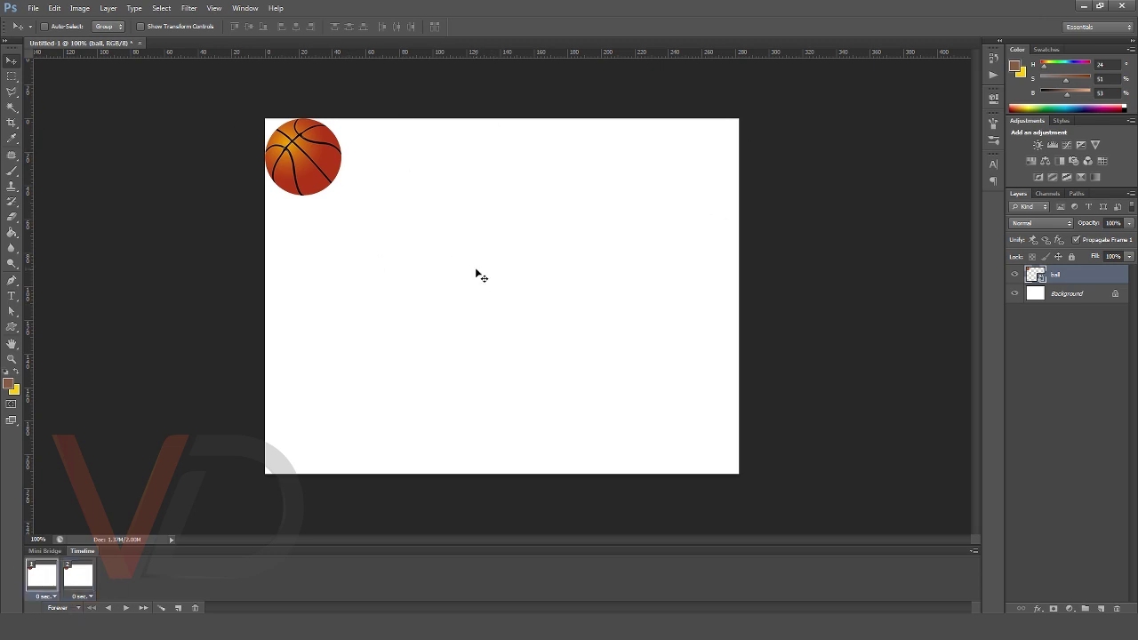
left_click(76, 578)
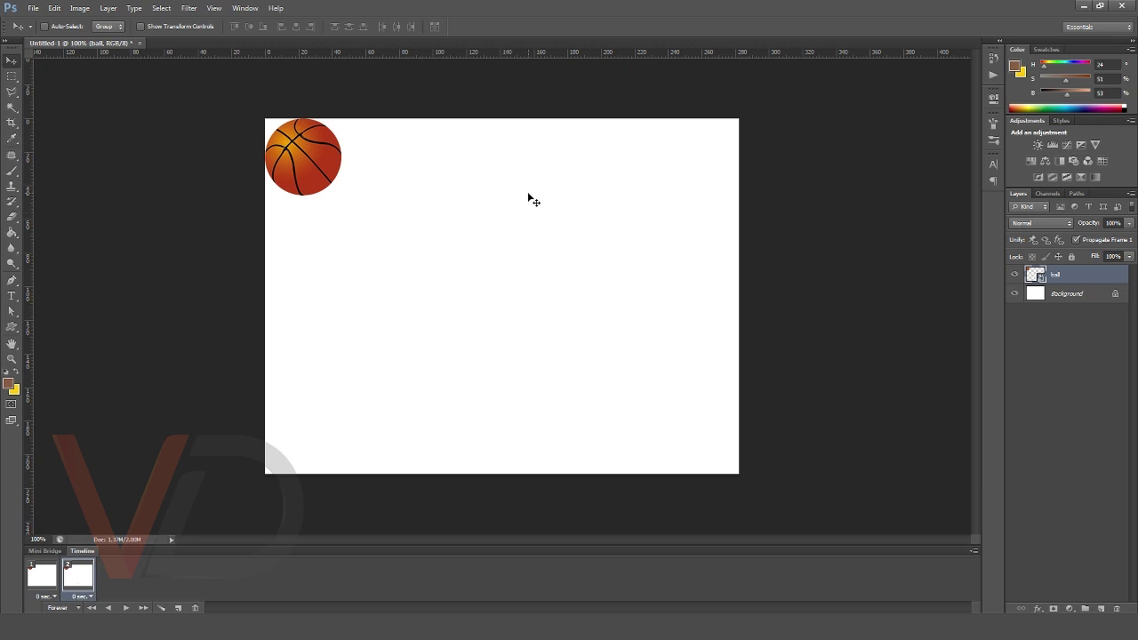
left_click(39, 582)
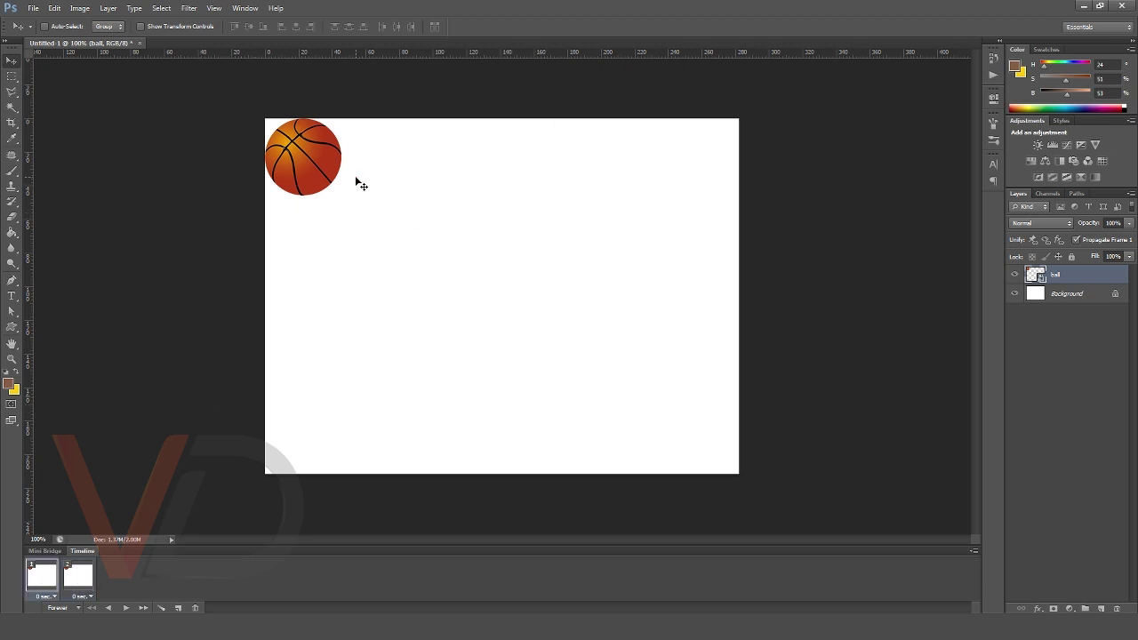
left_click_drag(331, 173, 213, 163)
left_click(82, 574)
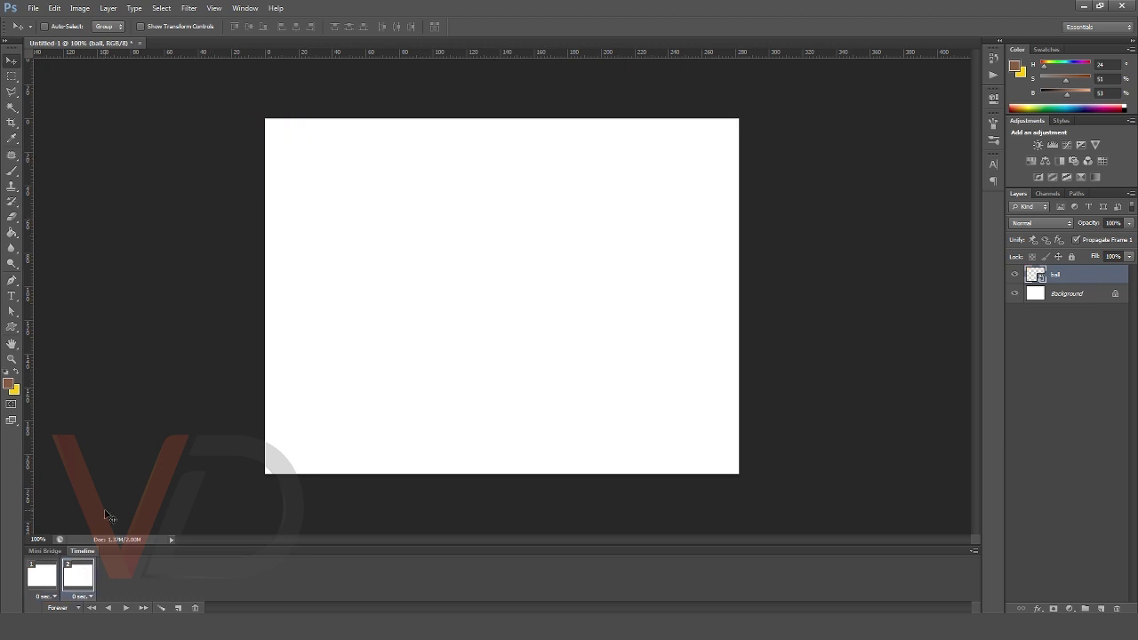
left_click_drag(242, 149, 347, 181)
left_click(42, 576)
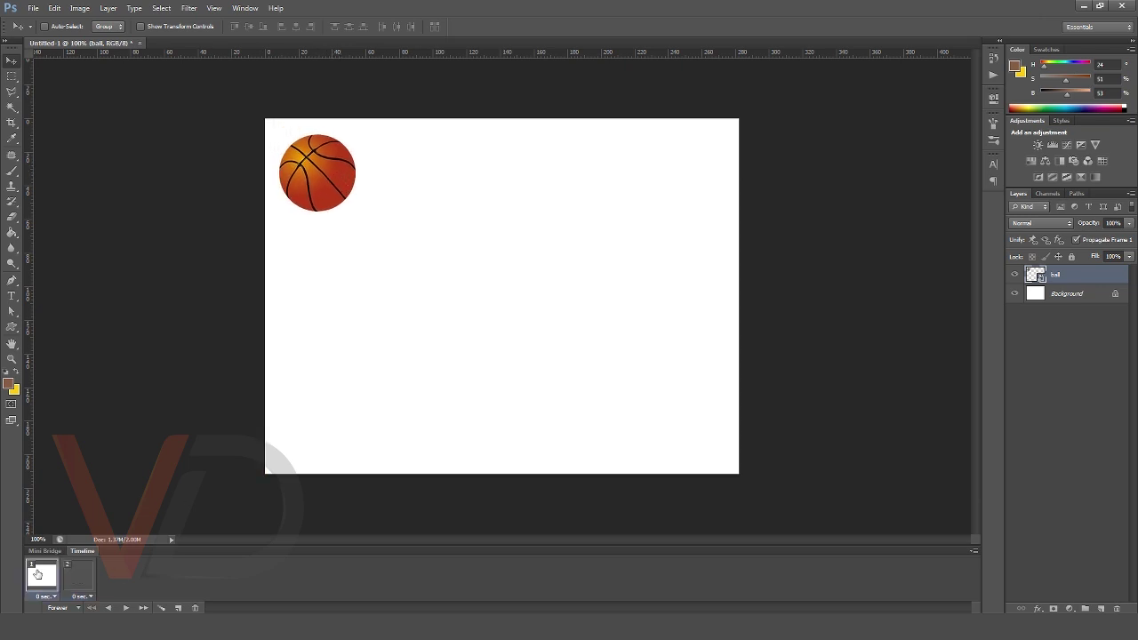
left_click(81, 575)
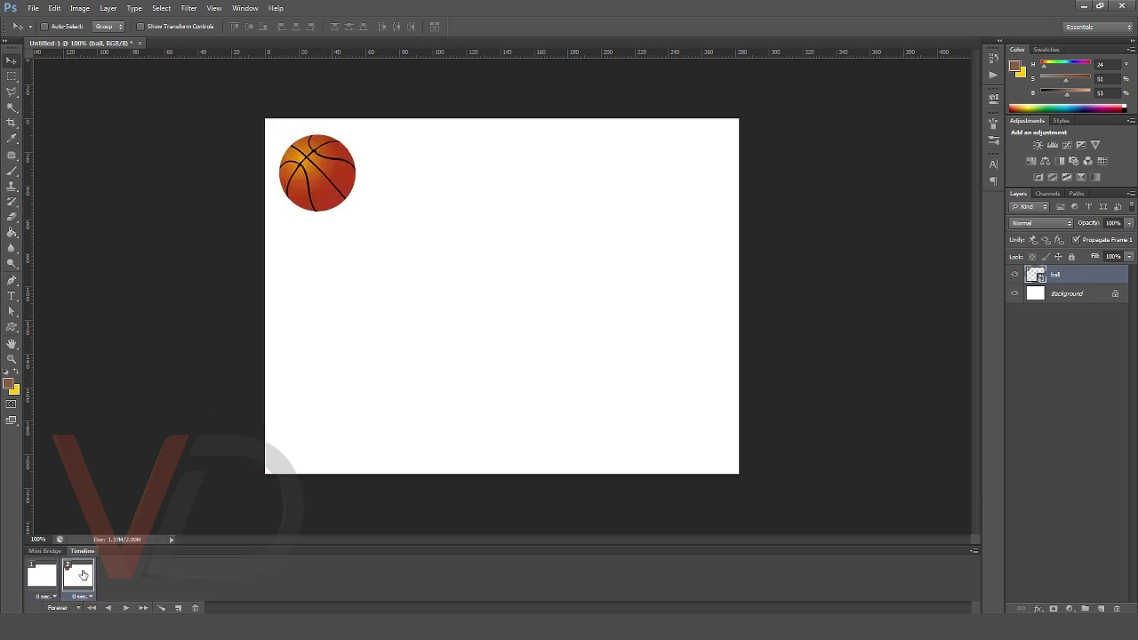
Add frames 3–5 with the ball at bottom centre, then upper right, and preview playback.
left_click(178, 608)
mouse_move(328, 193)
left_mouse_down()
mouse_move(376, 224)
mouse_move(489, 368)
mouse_move(517, 453)
mouse_move(490, 456)
mouse_move(500, 445)
left_mouse_up()
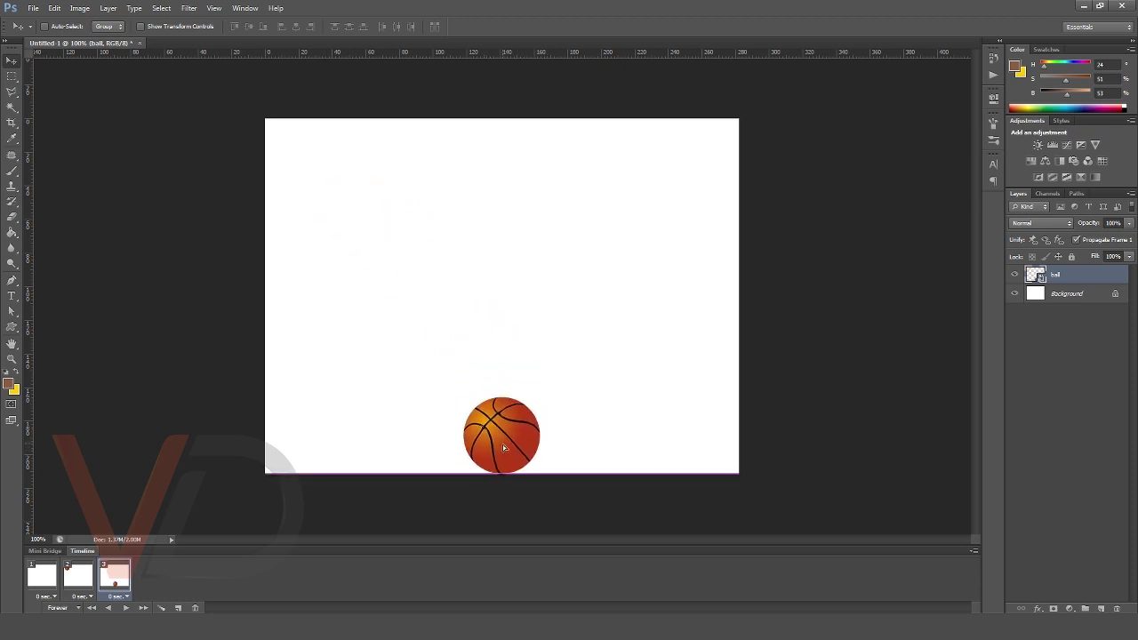
left_click(178, 608)
mouse_move(516, 432)
left_mouse_down()
mouse_move(688, 224)
mouse_move(774, 158)
mouse_move(819, 153)
left_mouse_up()
left_click(178, 608)
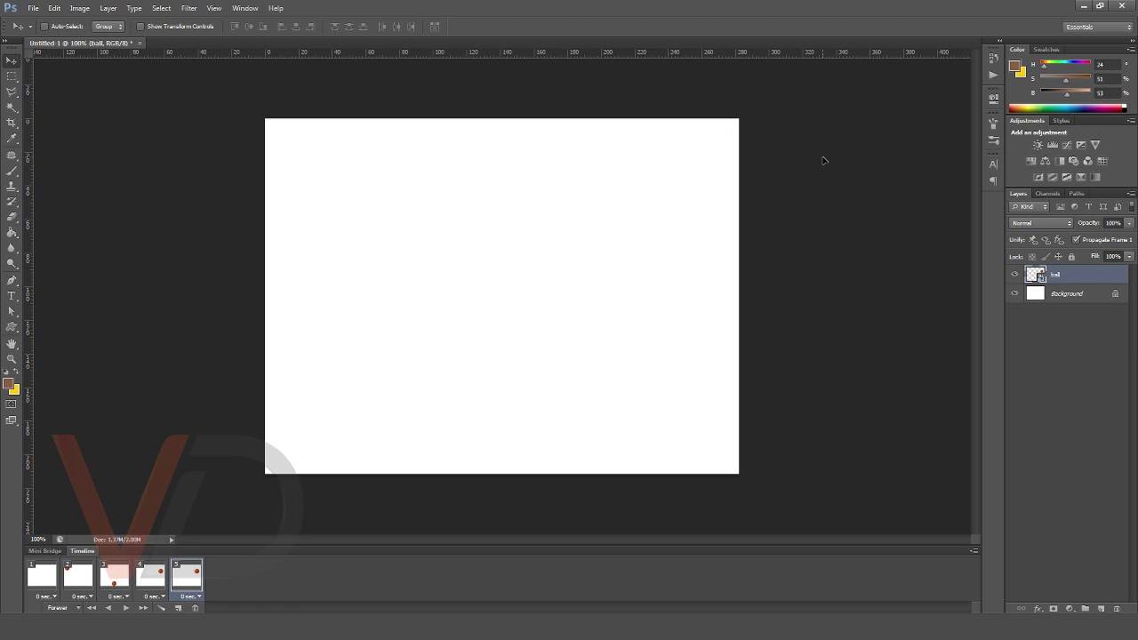
key("space")
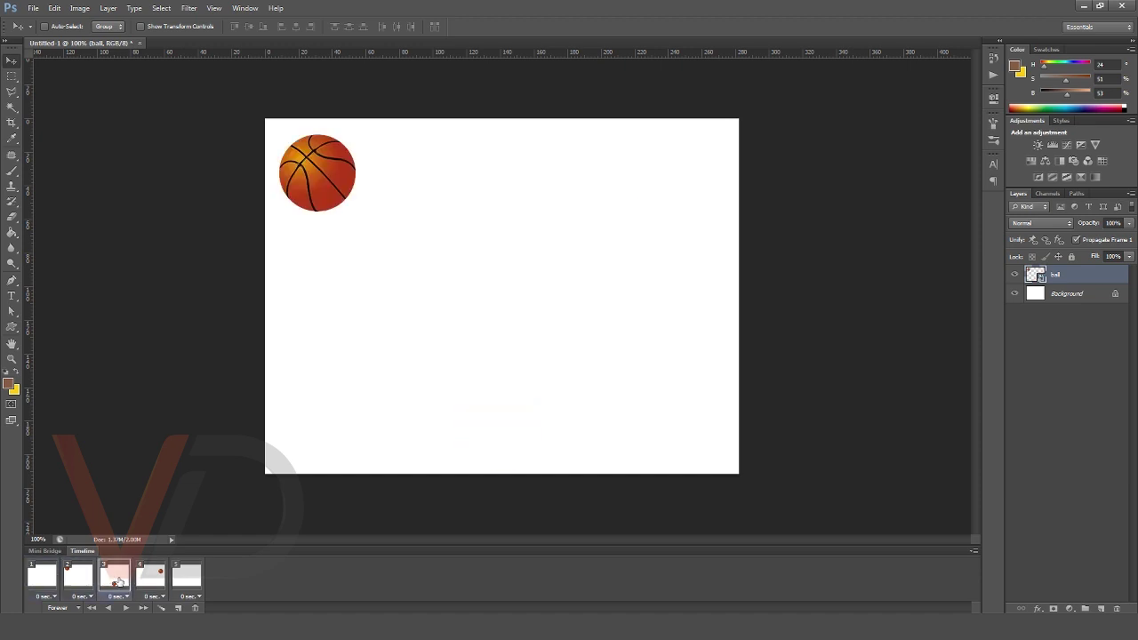
Tween from frame 2 to add in-between frames, growing the animation to 10 frames.
left_click(86, 580)
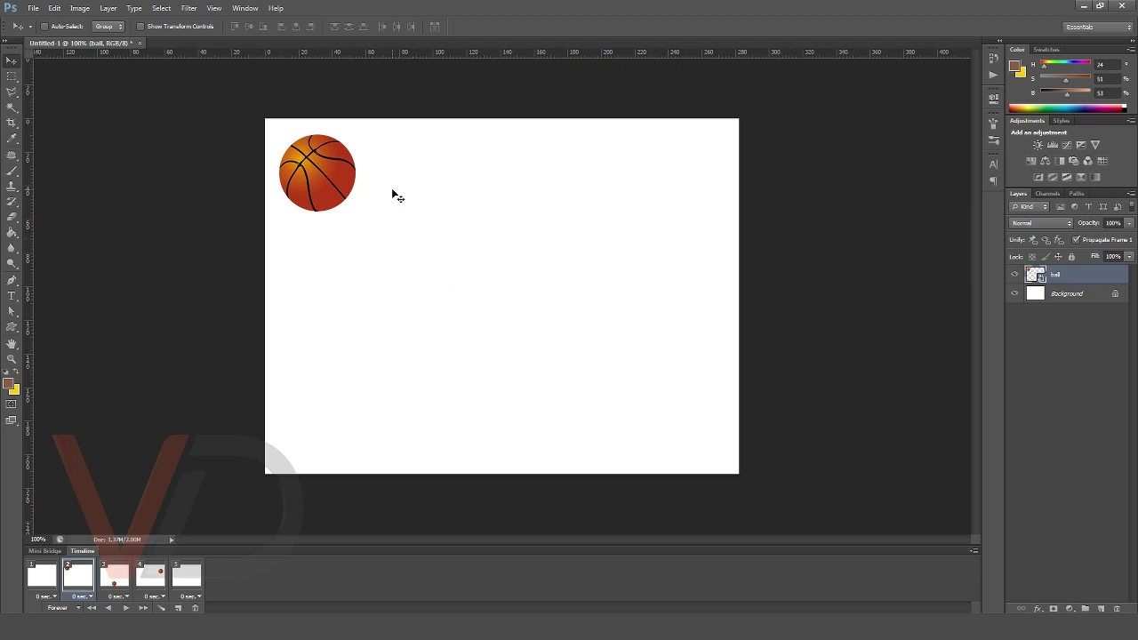
left_click(123, 578, "shift")
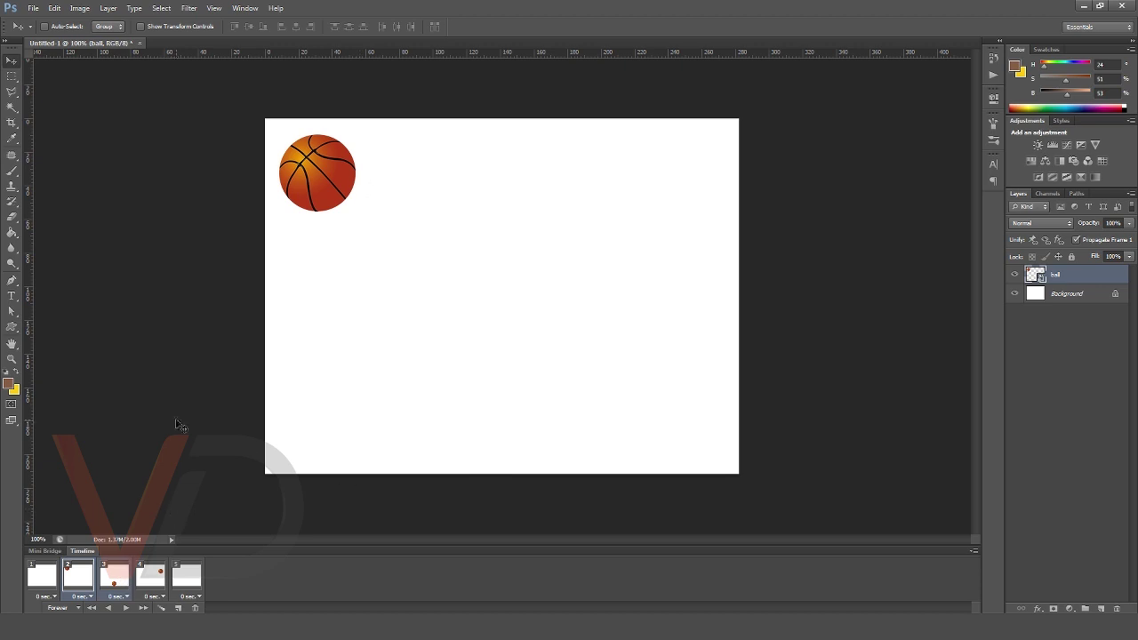
left_click(76, 587)
left_click(161, 608)
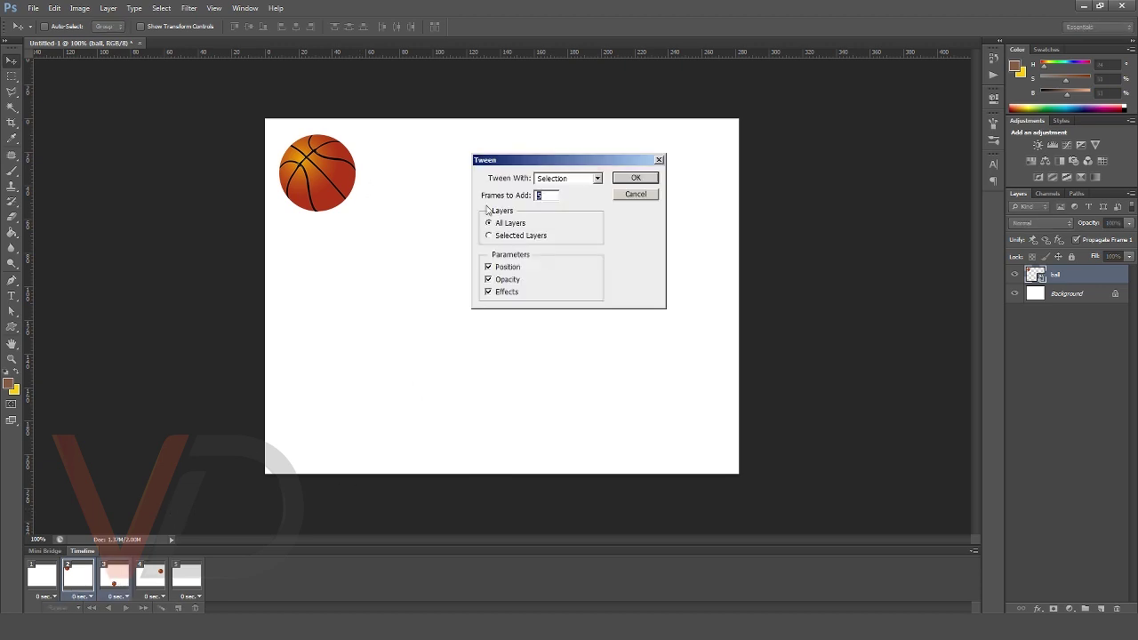
left_click_drag(532, 162, 534, 186)
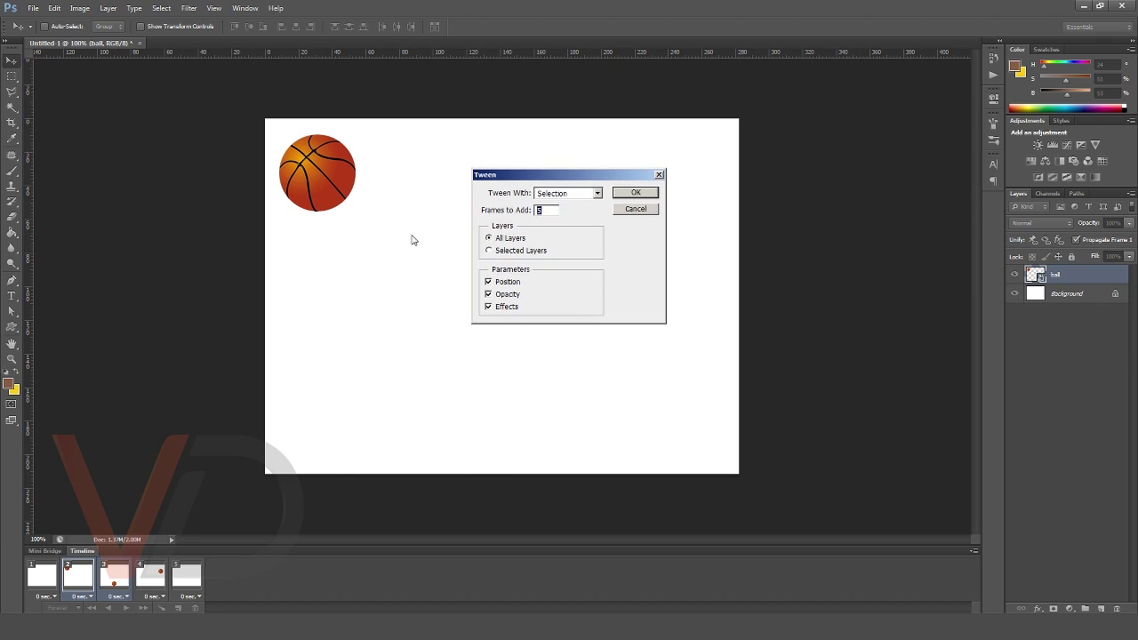
left_click_drag(570, 182, 584, 190)
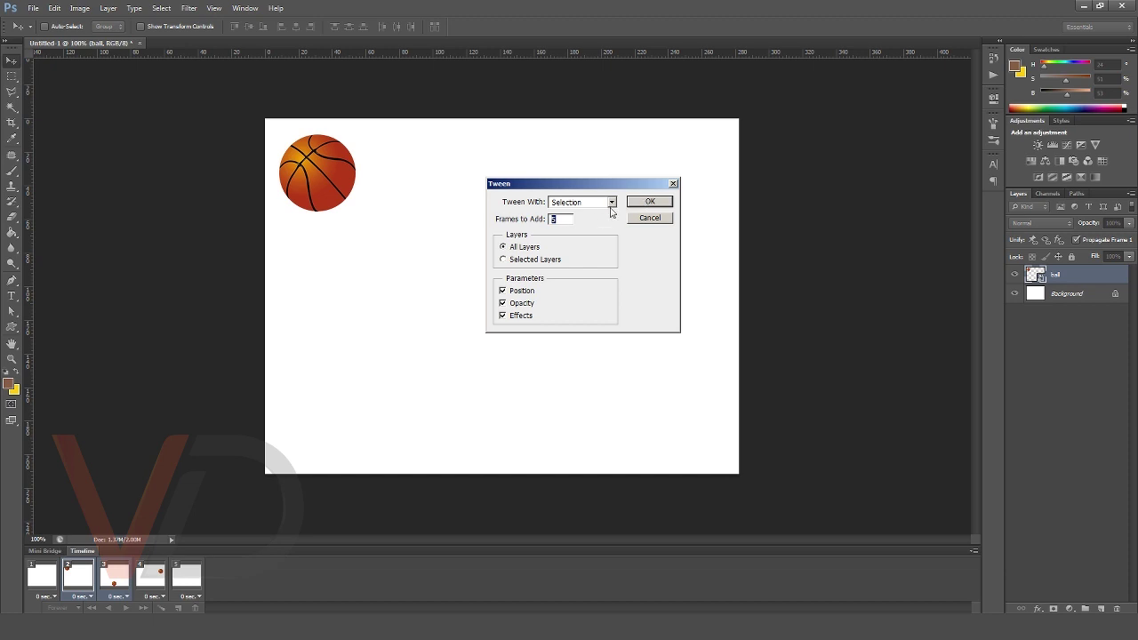
left_click(638, 203)
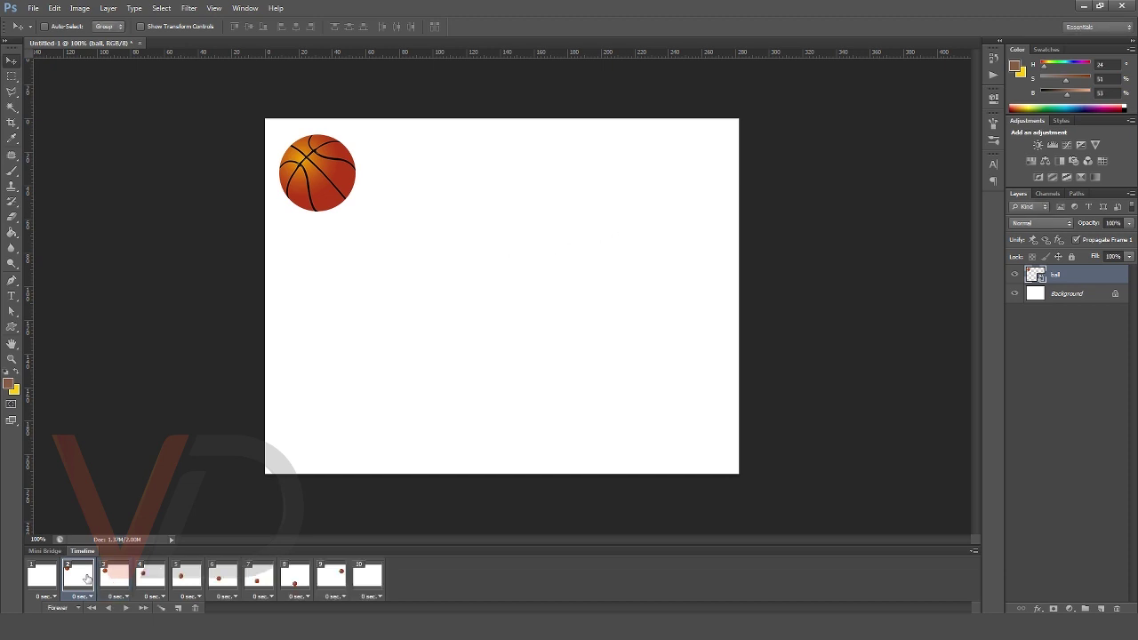
left_click(114, 576)
Step through frames 1–7 to review the ball's descent.
left_click(151, 576)
left_click(187, 577)
left_click(220, 582)
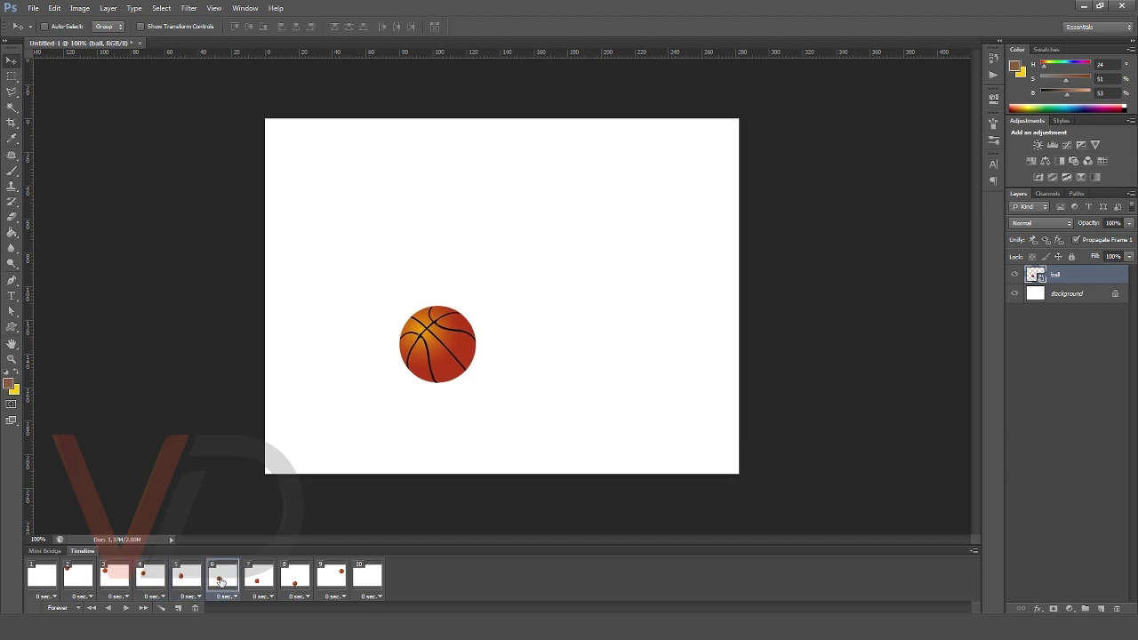
left_click(256, 580)
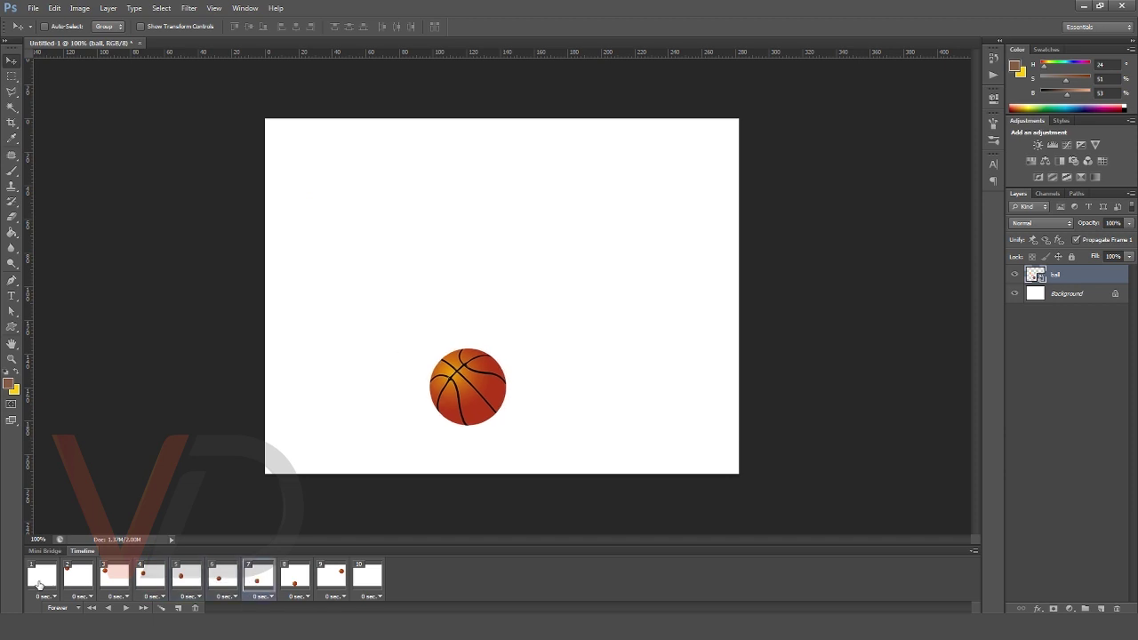
left_click(38, 584)
left_click(78, 578)
left_click(114, 578)
left_click(150, 578)
left_click(187, 578)
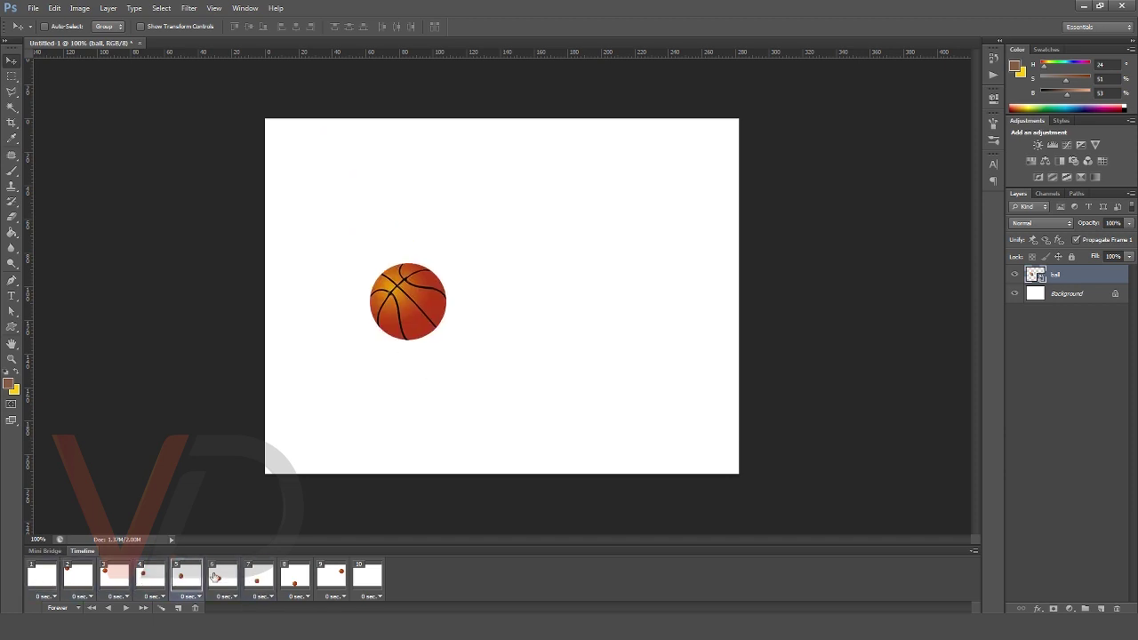
left_click(214, 578)
left_click(244, 578)
Select frames 8 and 9 and tween 5 in-between frames.
left_click(293, 578)
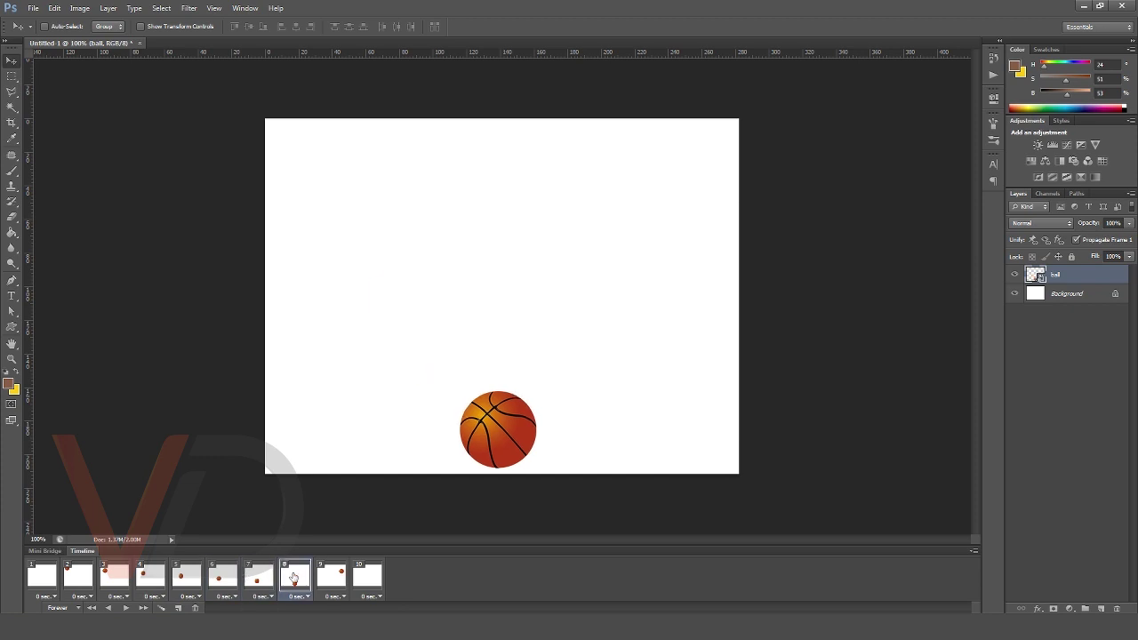
left_click(324, 578)
left_click(307, 578)
left_click(324, 578)
left_click(307, 578)
left_click(330, 577, "shift")
left_click(161, 608)
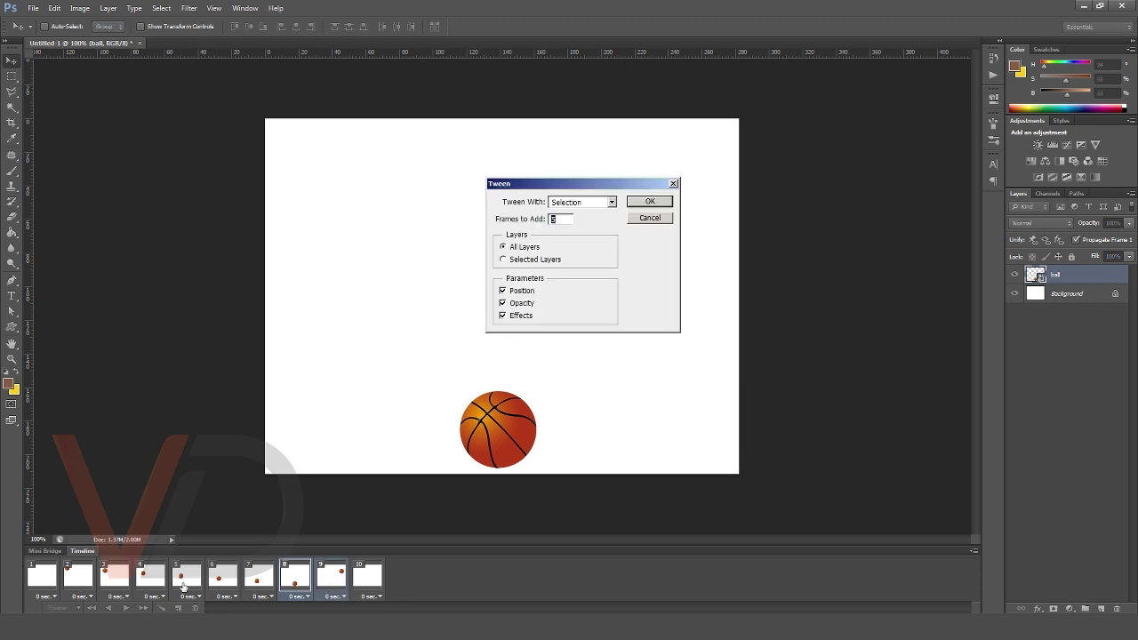
left_click(650, 202)
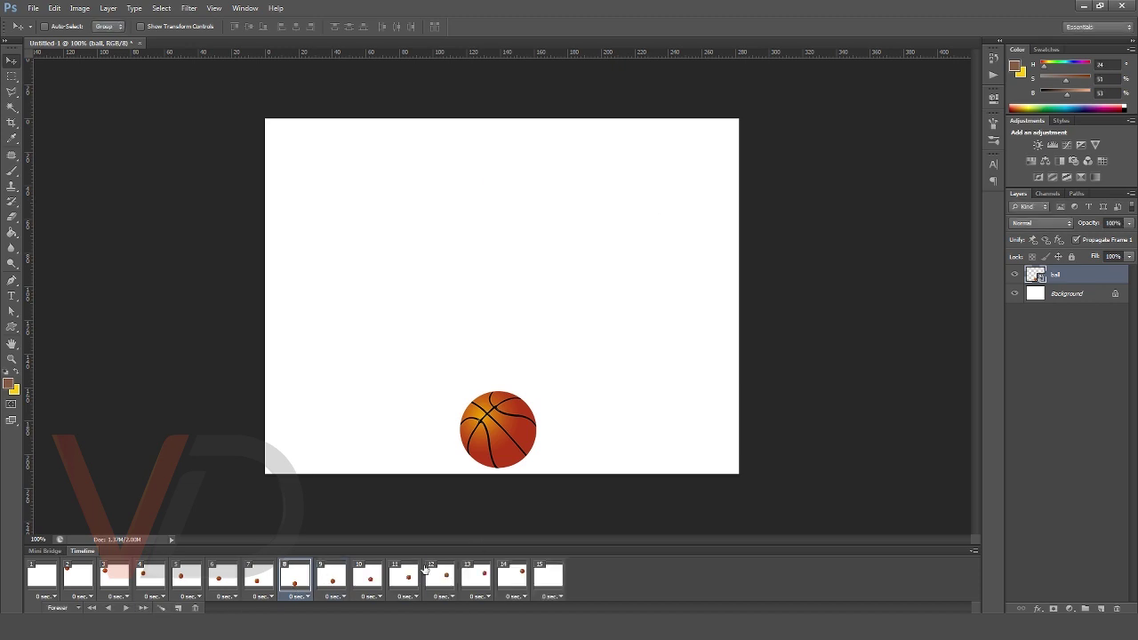
Select frames 14 and 15 and tween 5 more in-between frames.
left_click(327, 583)
left_click(371, 578)
left_click(407, 578)
left_click(441, 578)
left_click(476, 578)
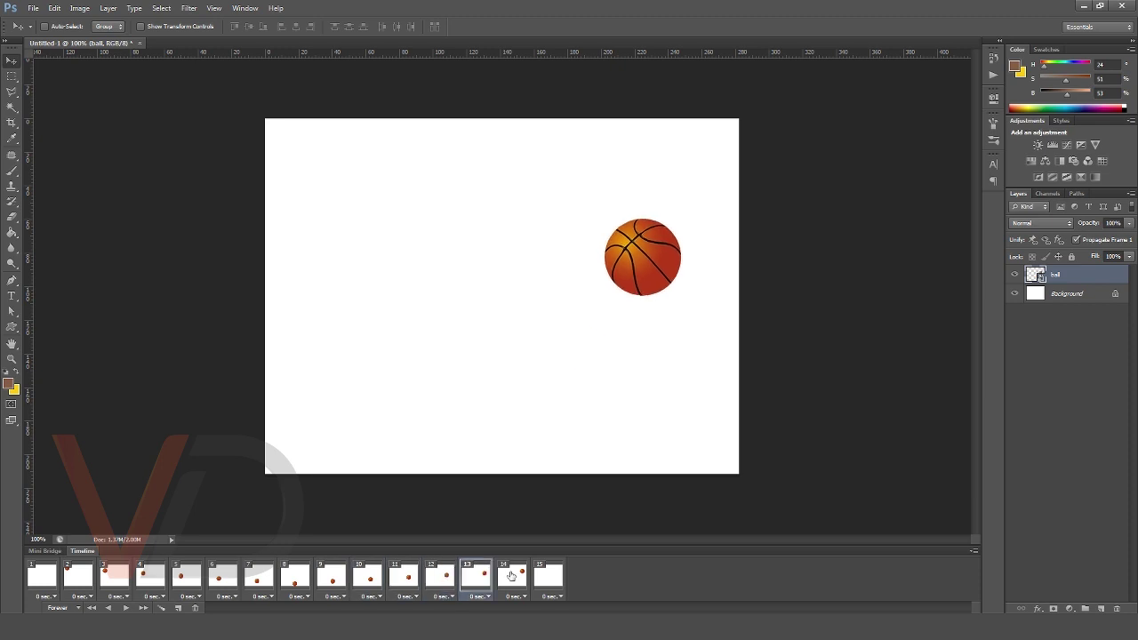
left_click(503, 576)
left_click(555, 578)
left_click(514, 578)
left_click(551, 578)
left_click(516, 578)
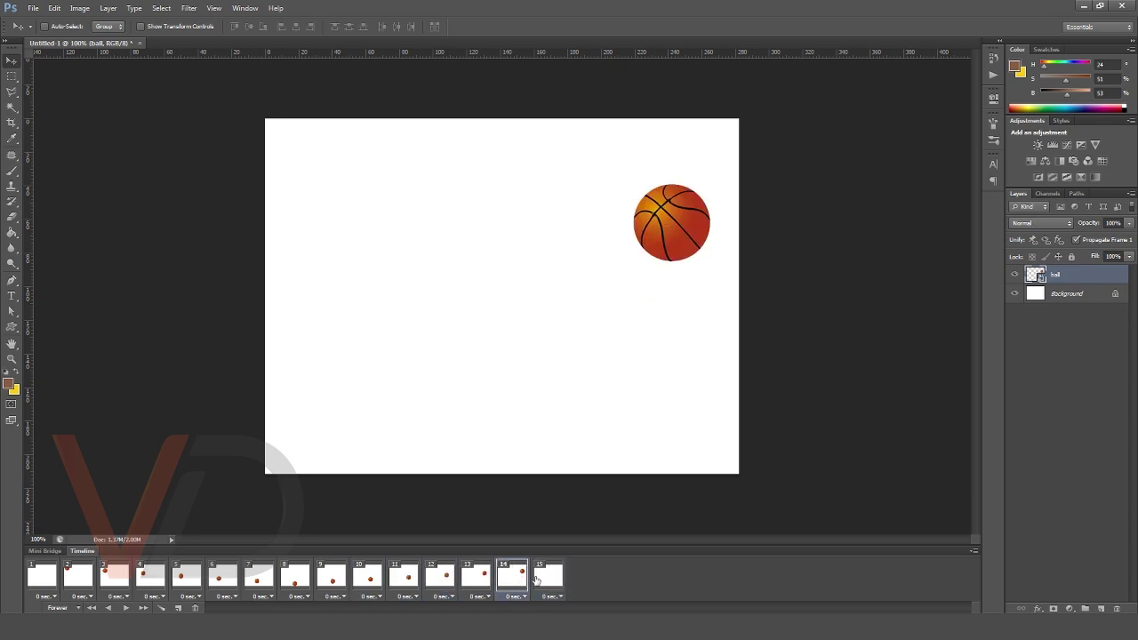
left_click(161, 608)
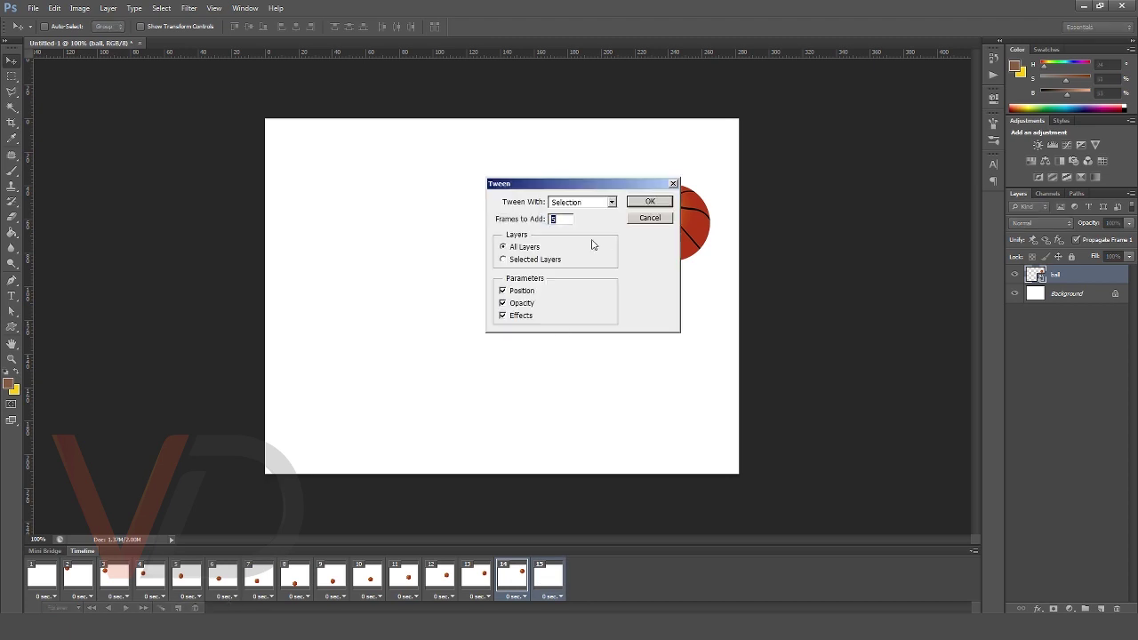
left_click(637, 204)
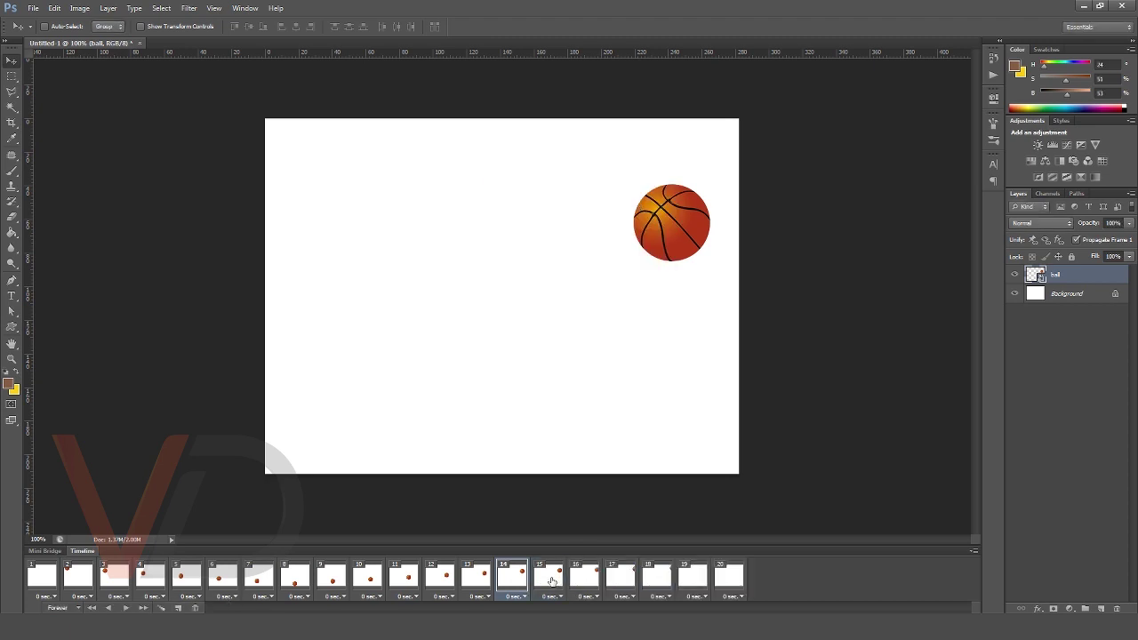
Review frames through 20, then play and stop the animation from frame 1.
left_click(552, 578)
left_click(587, 578)
left_click(623, 578)
left_click(658, 578)
left_click(693, 578)
left_click(729, 578)
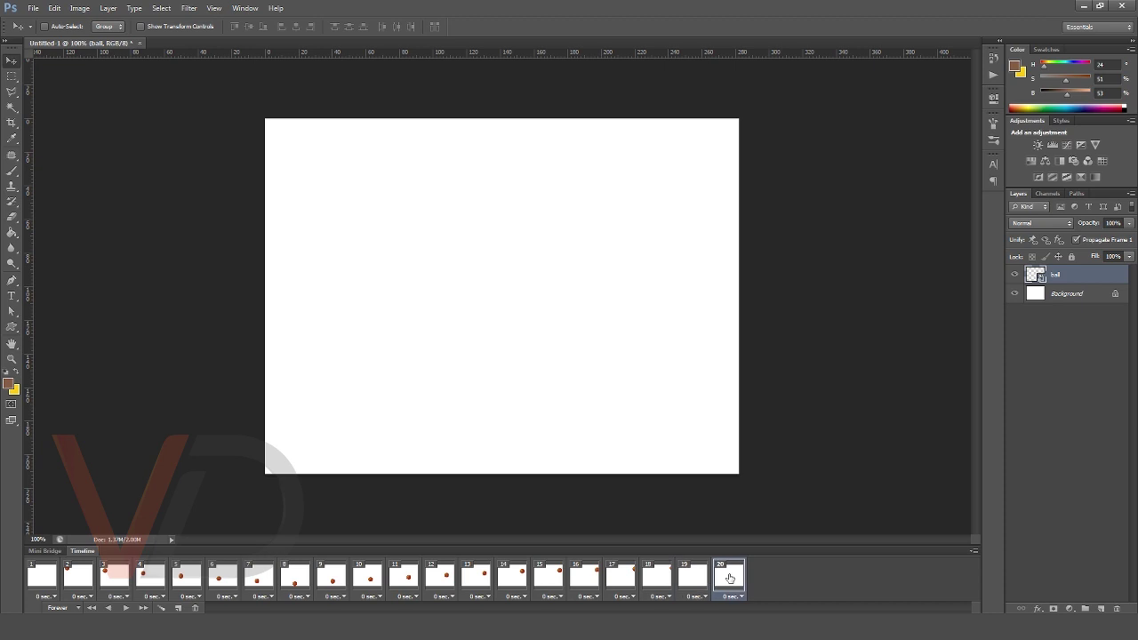
left_click(53, 580)
left_click(129, 609)
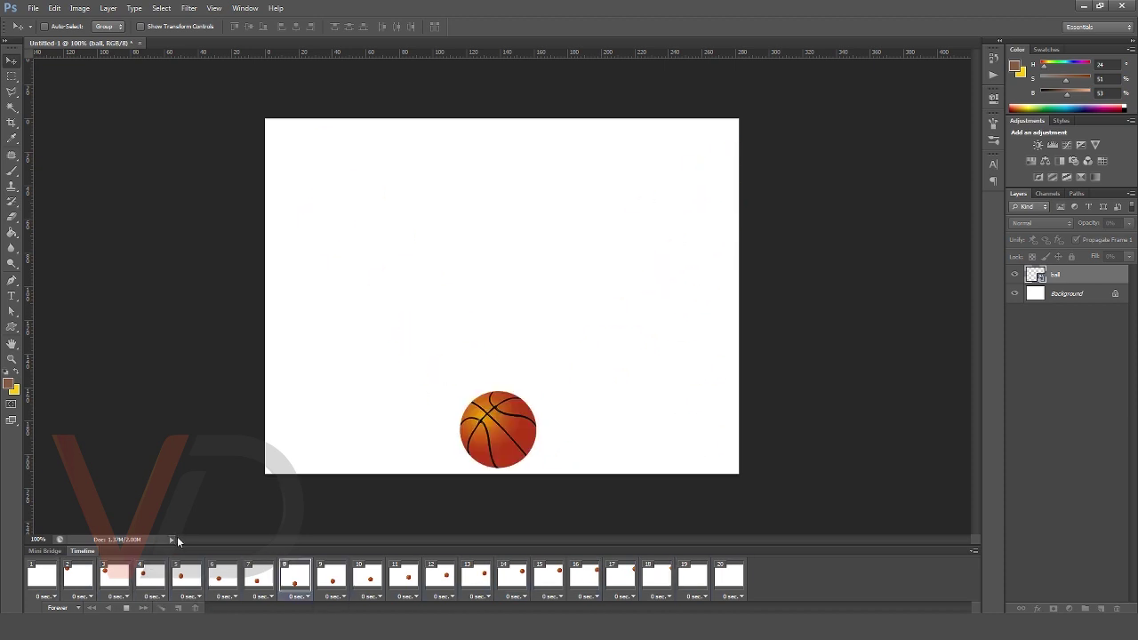
left_click(125, 608)
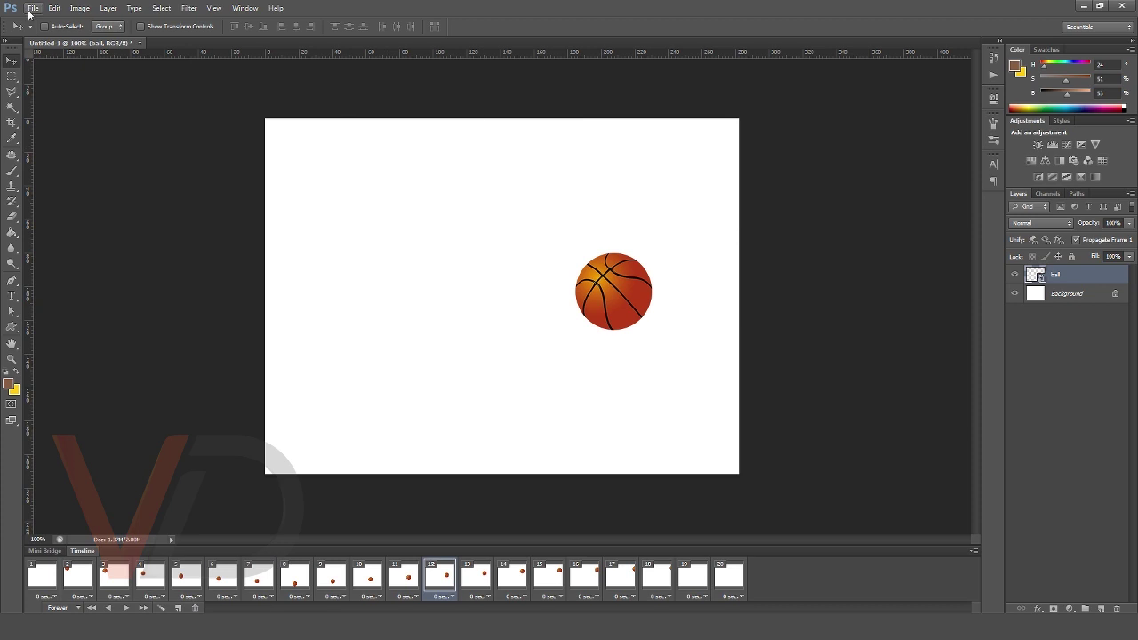
Open Save for Web and play, then stop, the 20-frame animation preview.
left_click(32, 8)
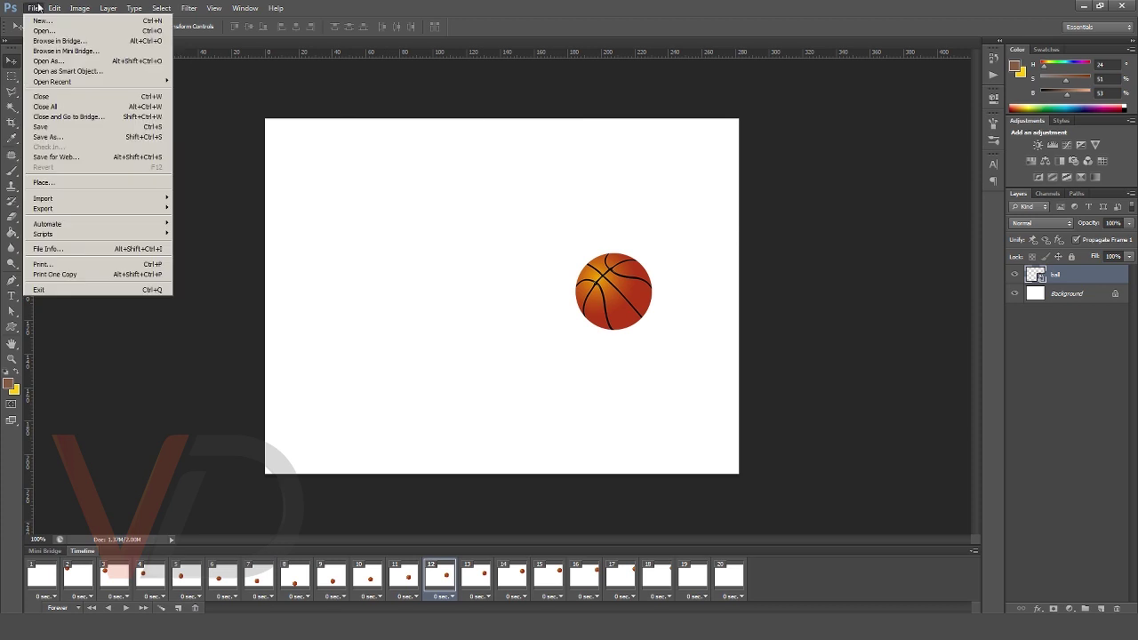
left_click(120, 157)
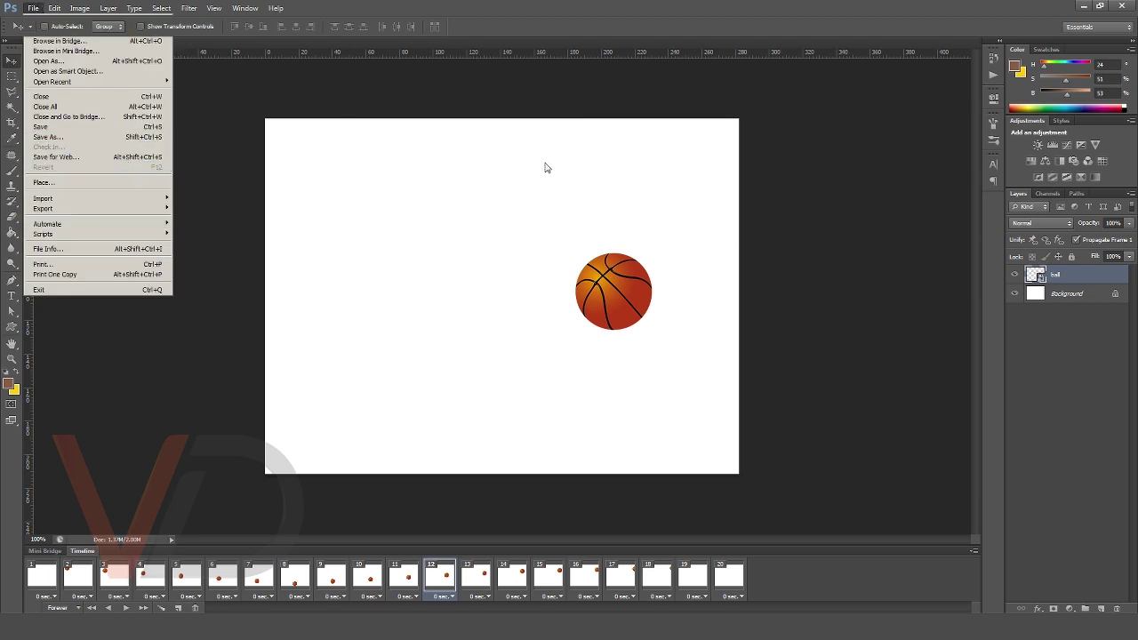
mouse_move(641, 55)
left_mouse_down()
mouse_move(781, 32)
mouse_move(703, 85)
mouse_move(715, 77)
left_mouse_up()
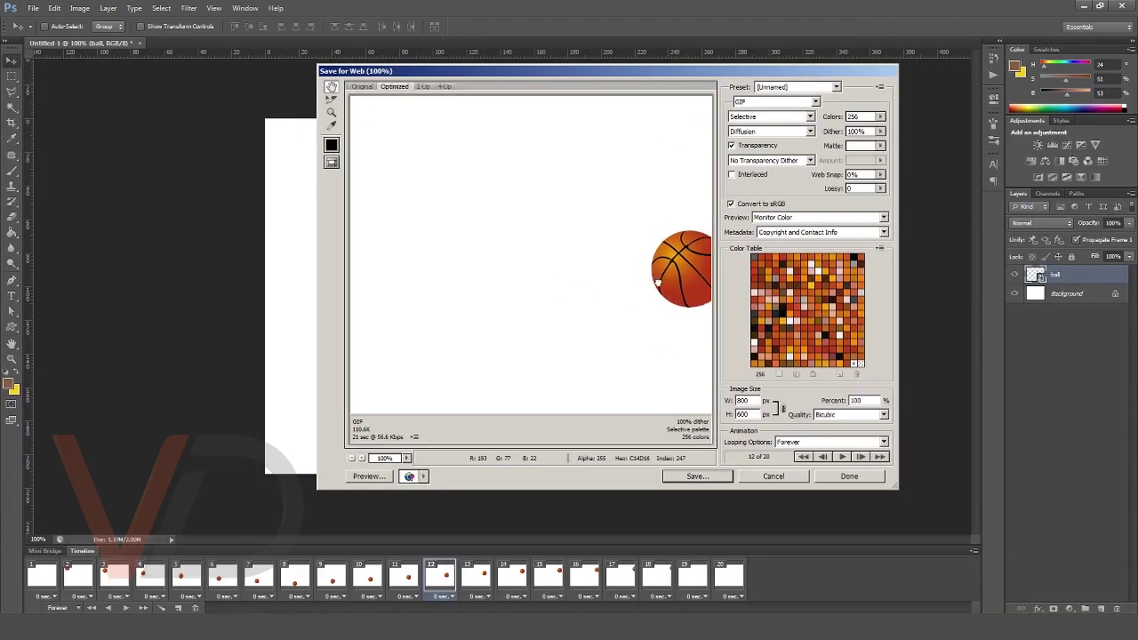
left_click_drag(693, 278, 594, 278)
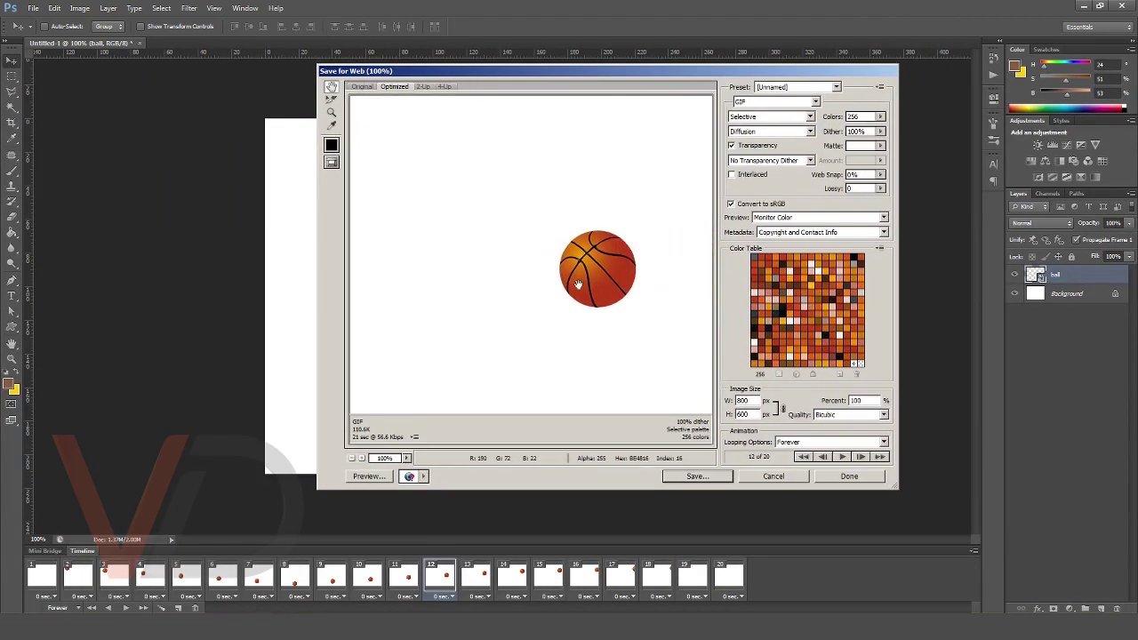
left_click(842, 457)
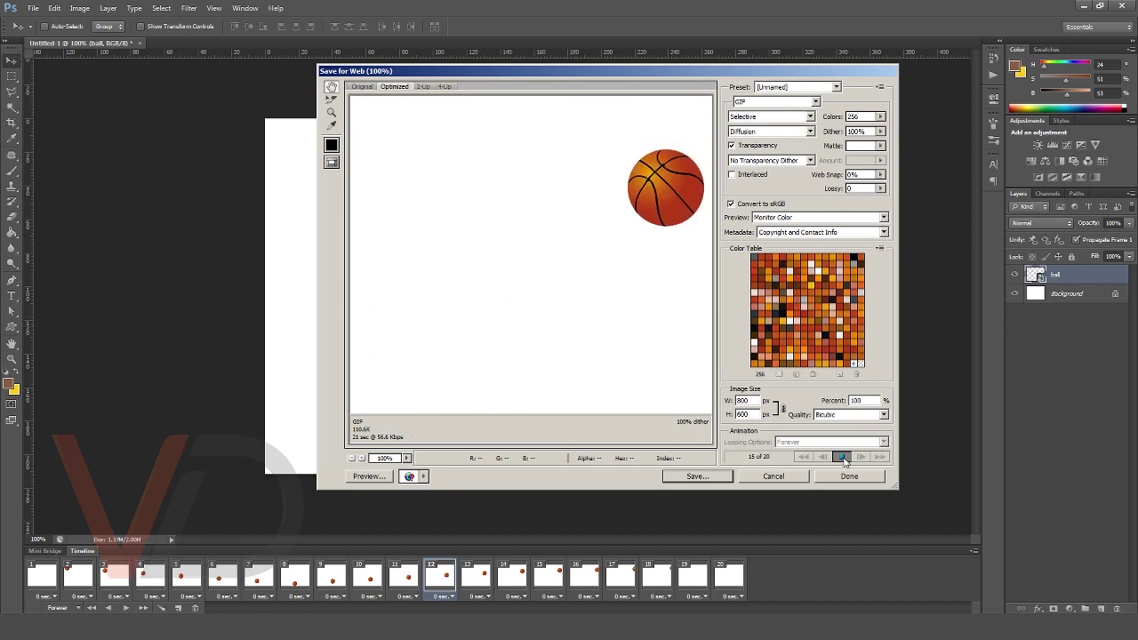
left_click(843, 457)
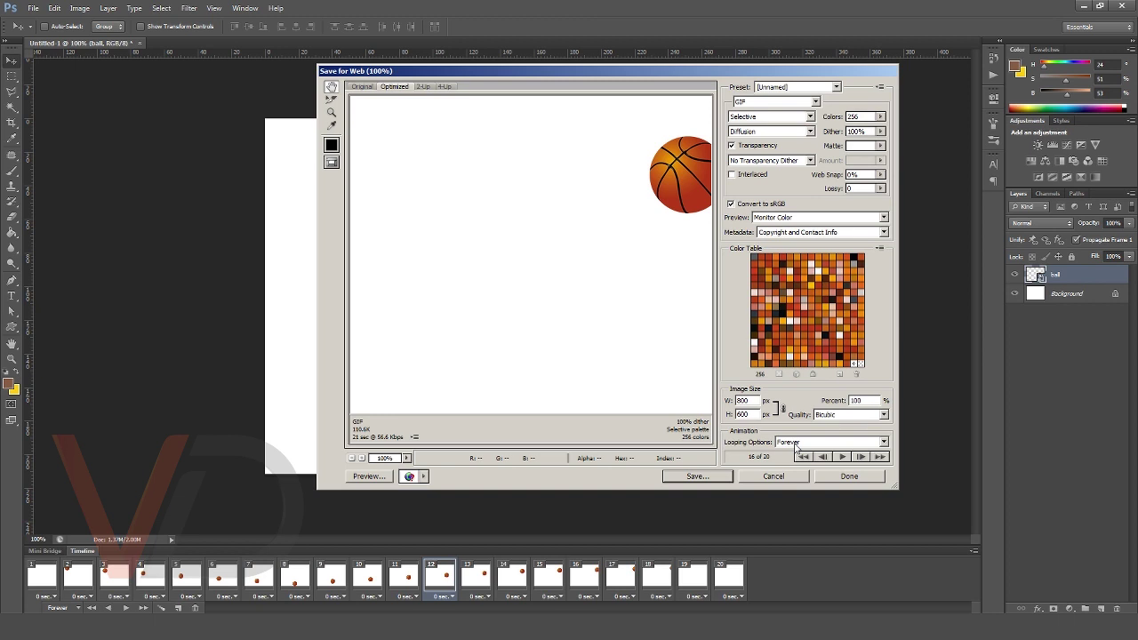
Set Looping Options to Forever and keep GIF as the export format.
left_click(796, 447)
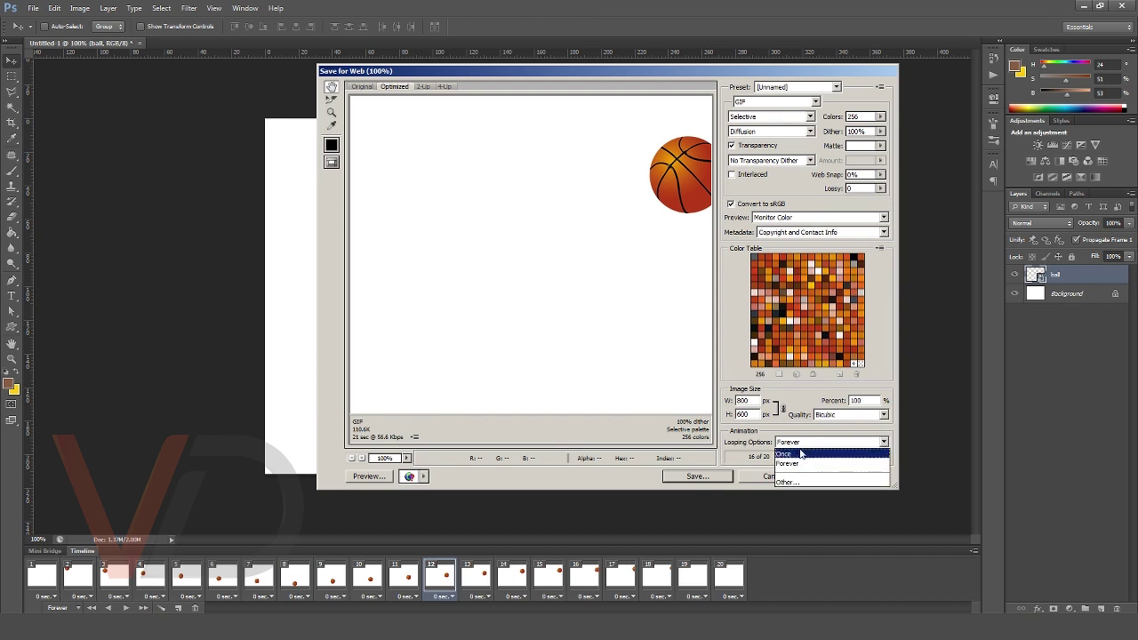
left_click(801, 451)
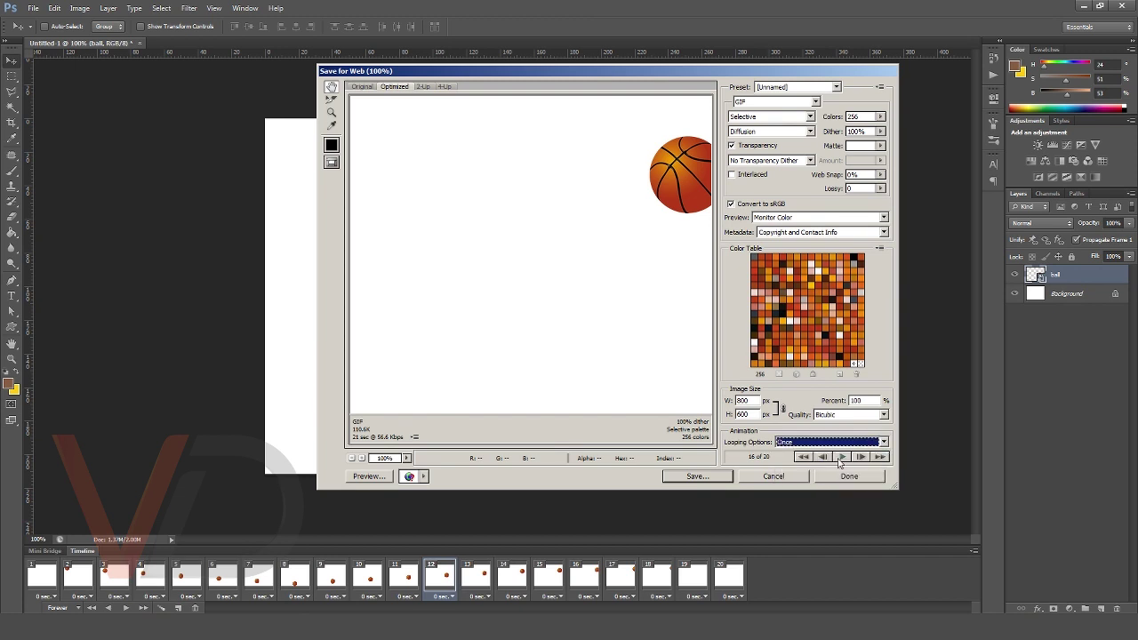
left_click(840, 457)
left_click(833, 444)
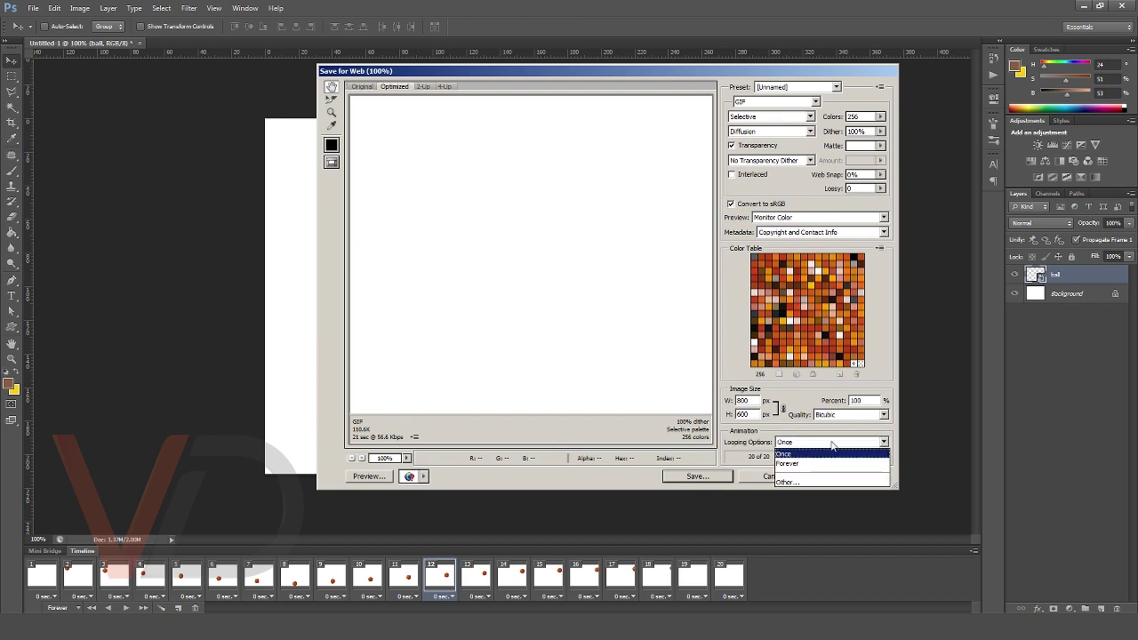
left_click(789, 481)
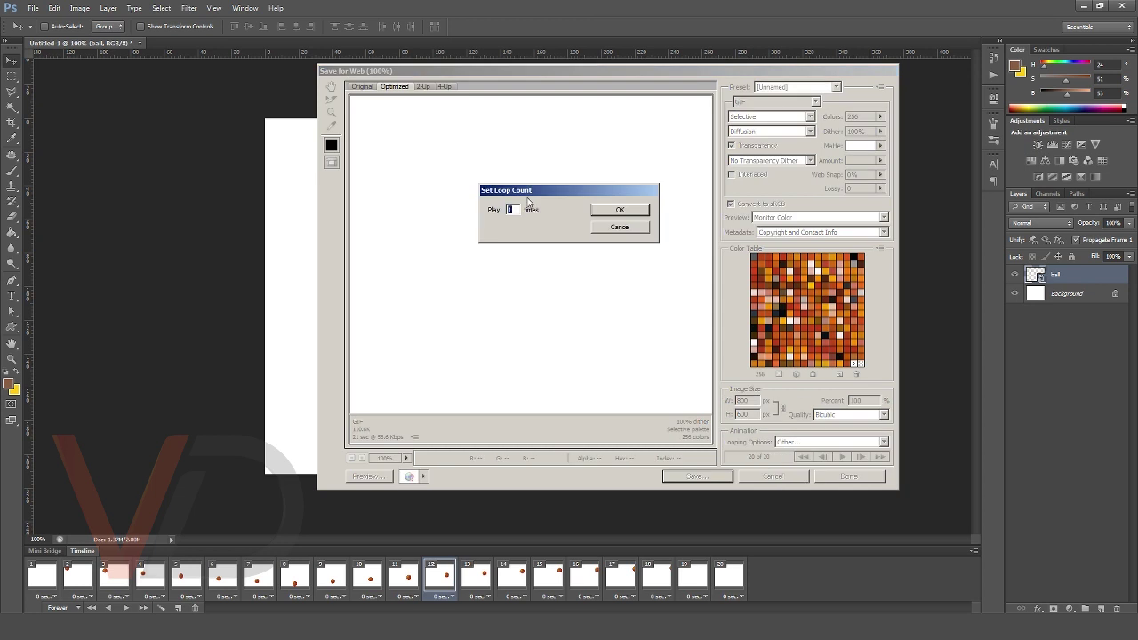
key("Return")
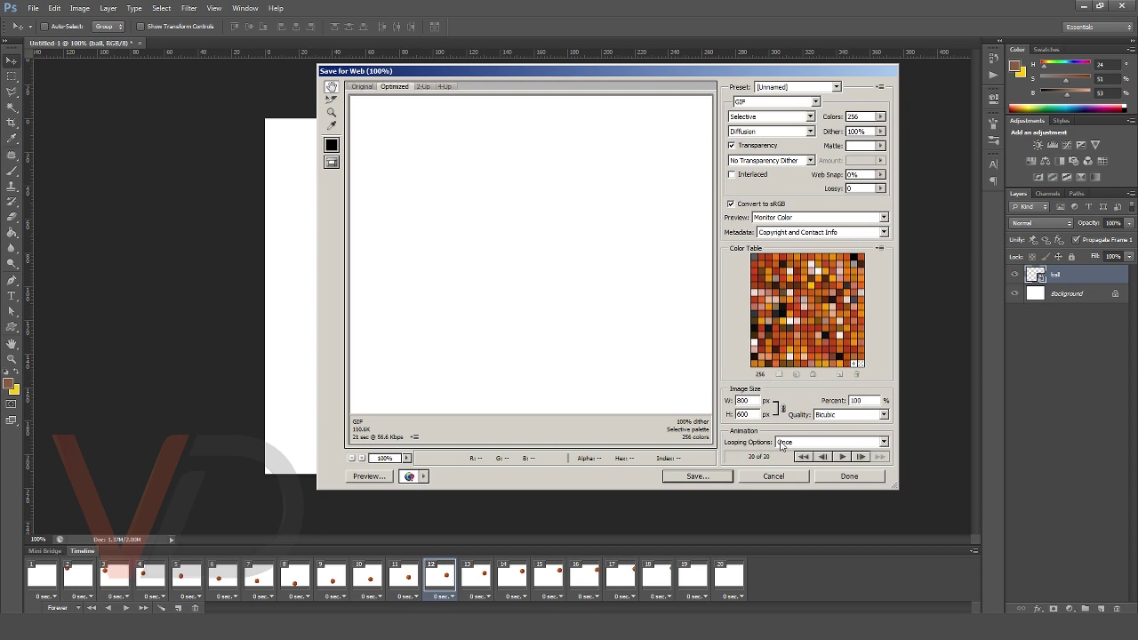
left_click(783, 444)
left_click(791, 463)
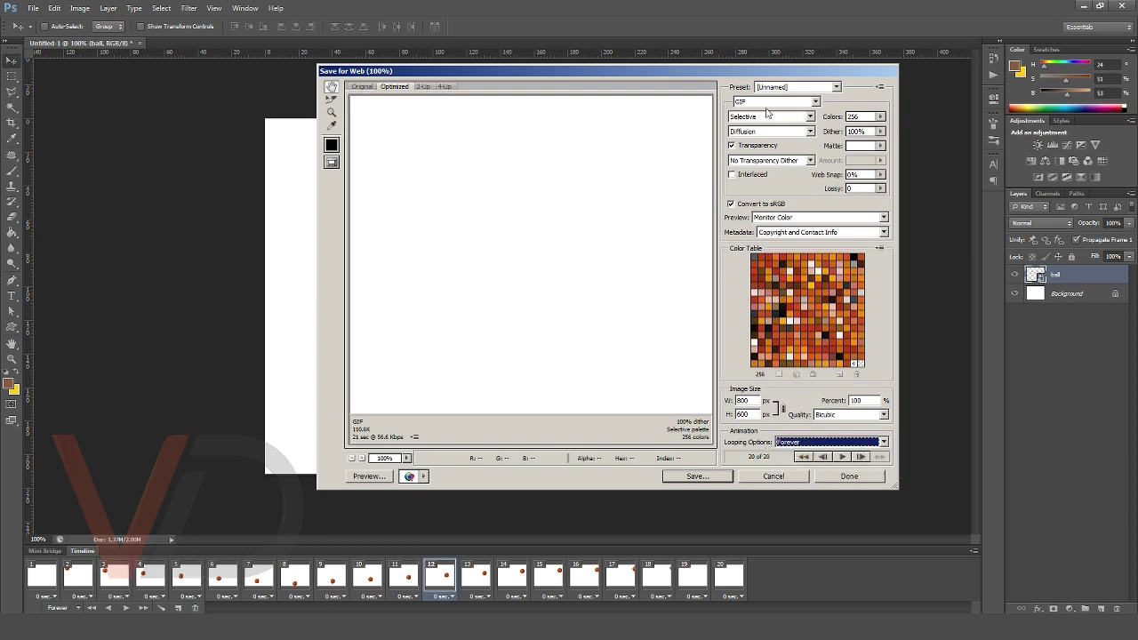
left_click_drag(766, 74, 789, 71)
left_click(772, 99)
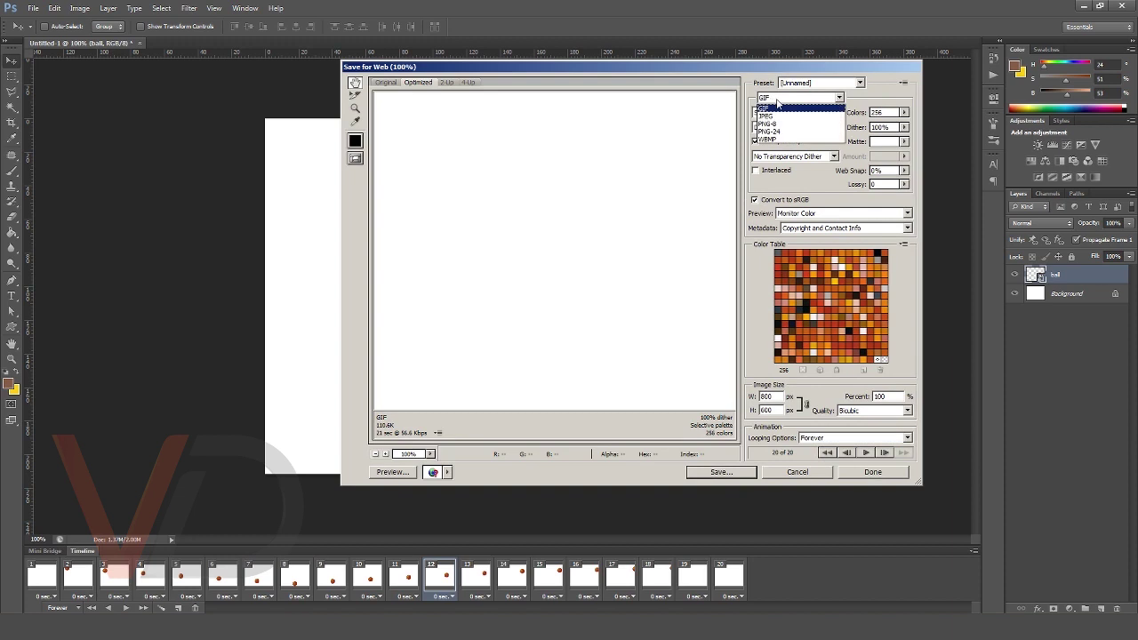
left_click(777, 105)
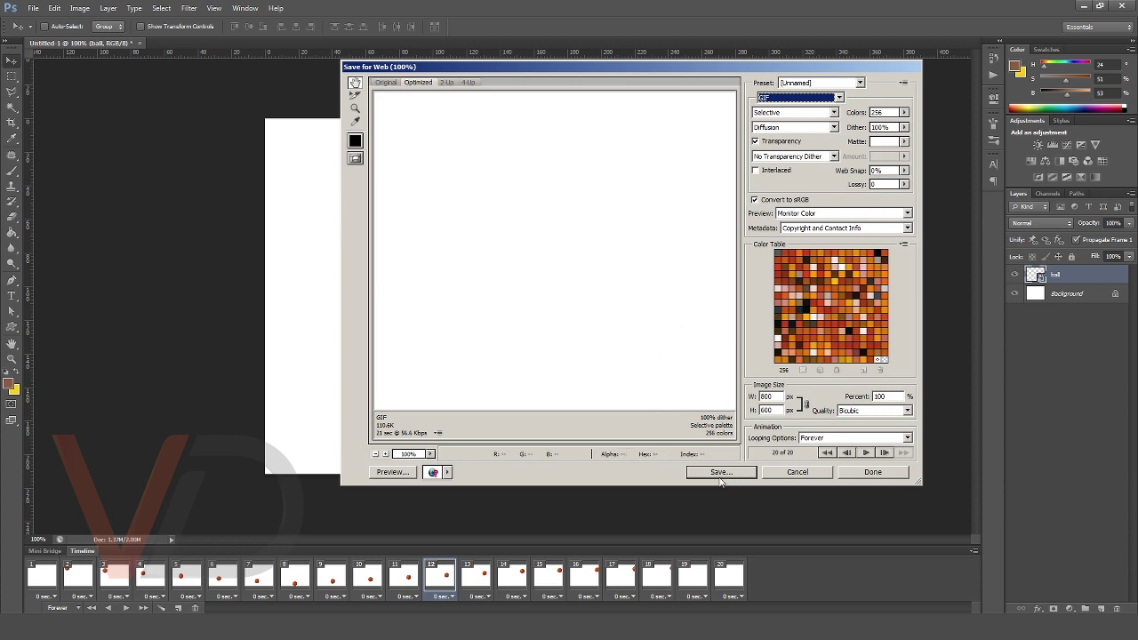
Save the optimized GIF under the name Ball_animation.
left_click(720, 474)
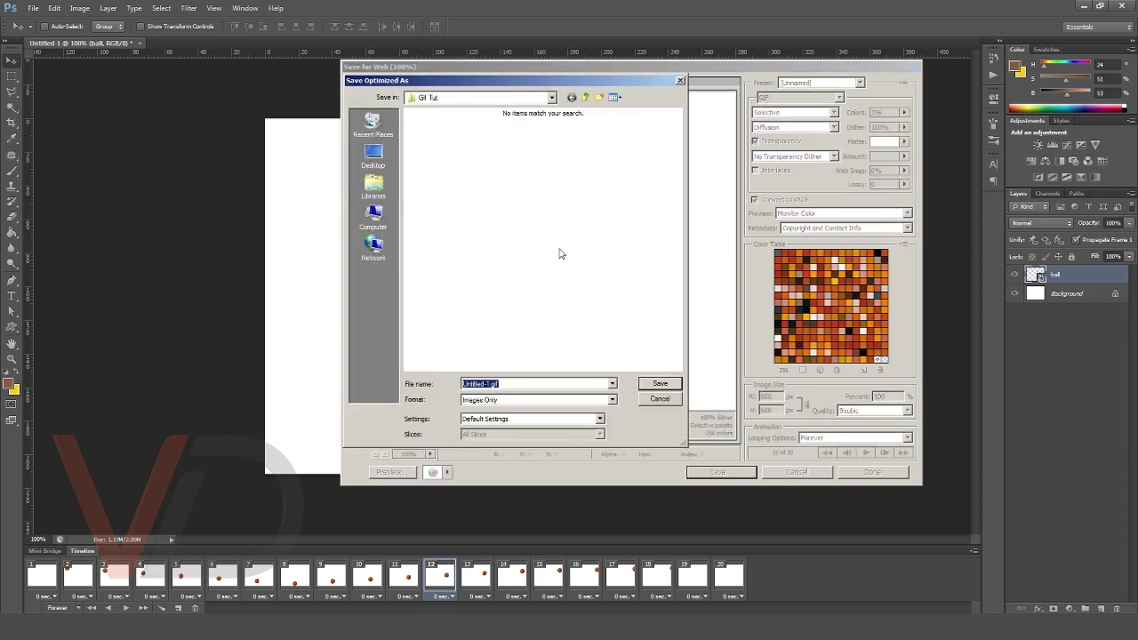
type("Ball")
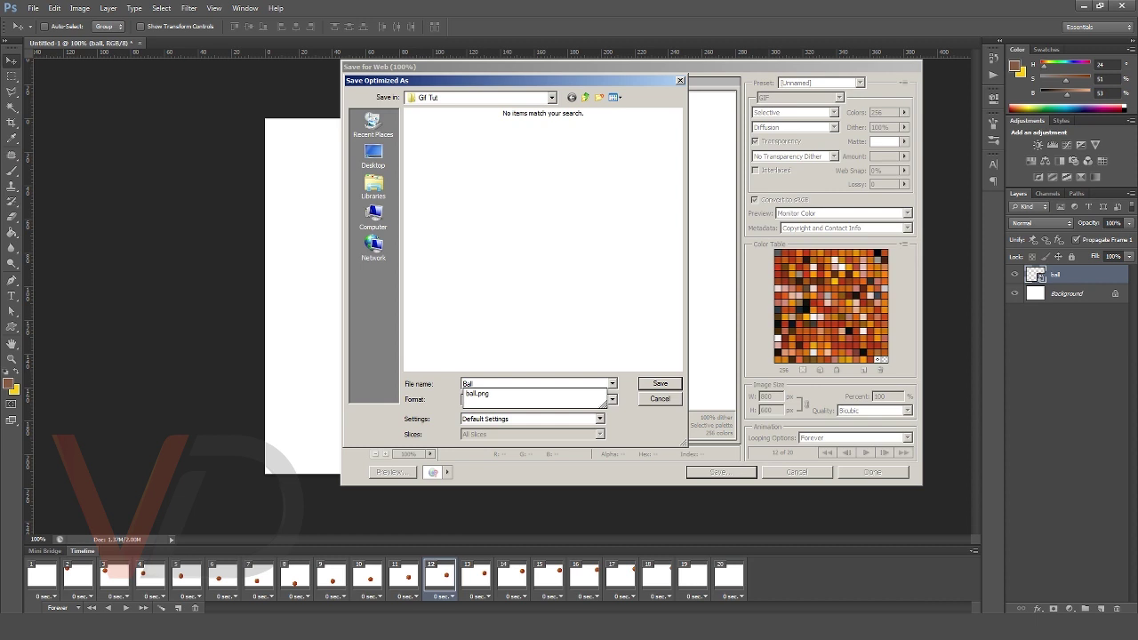
type("_animation")
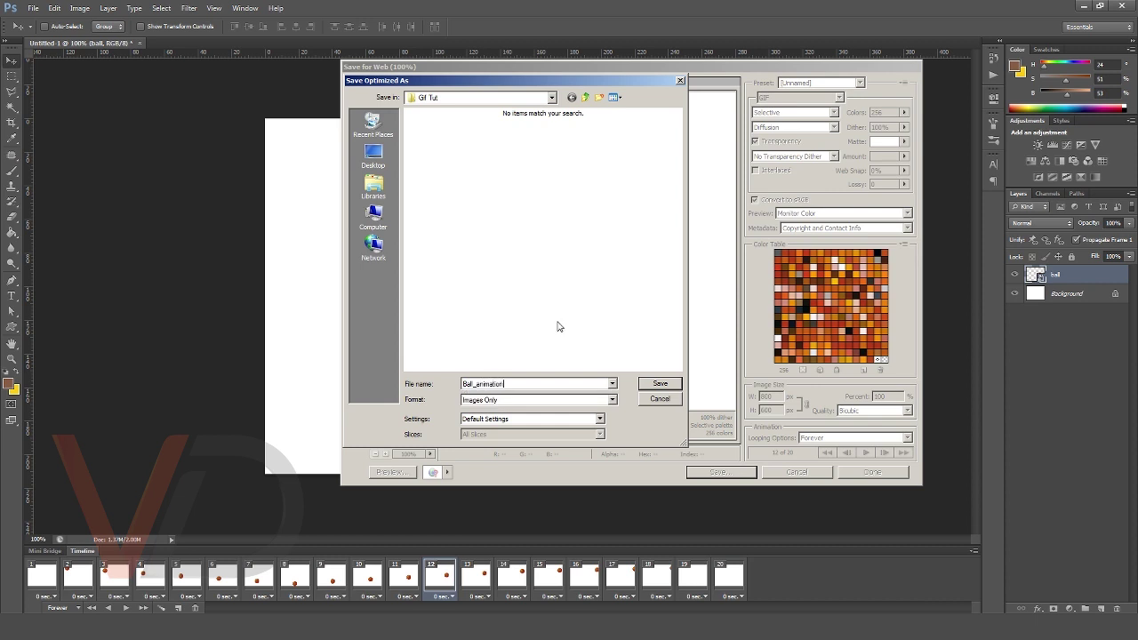
key("Return")
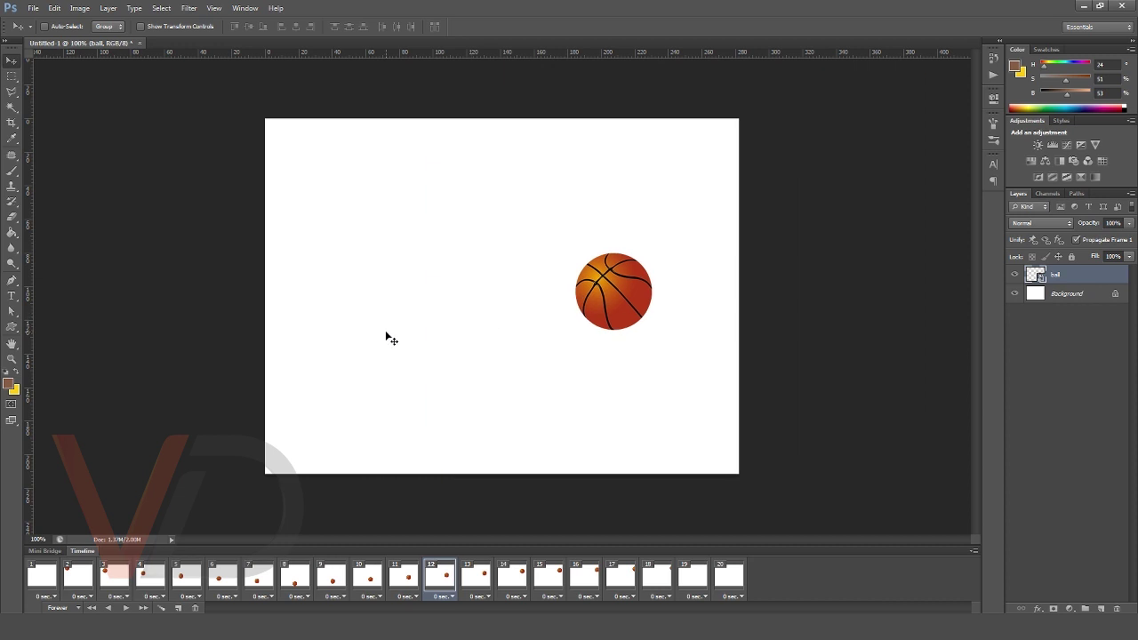
Drag Ball_animation.gif into the browser to preview it, then close the preview tab.
left_click(376, 197)
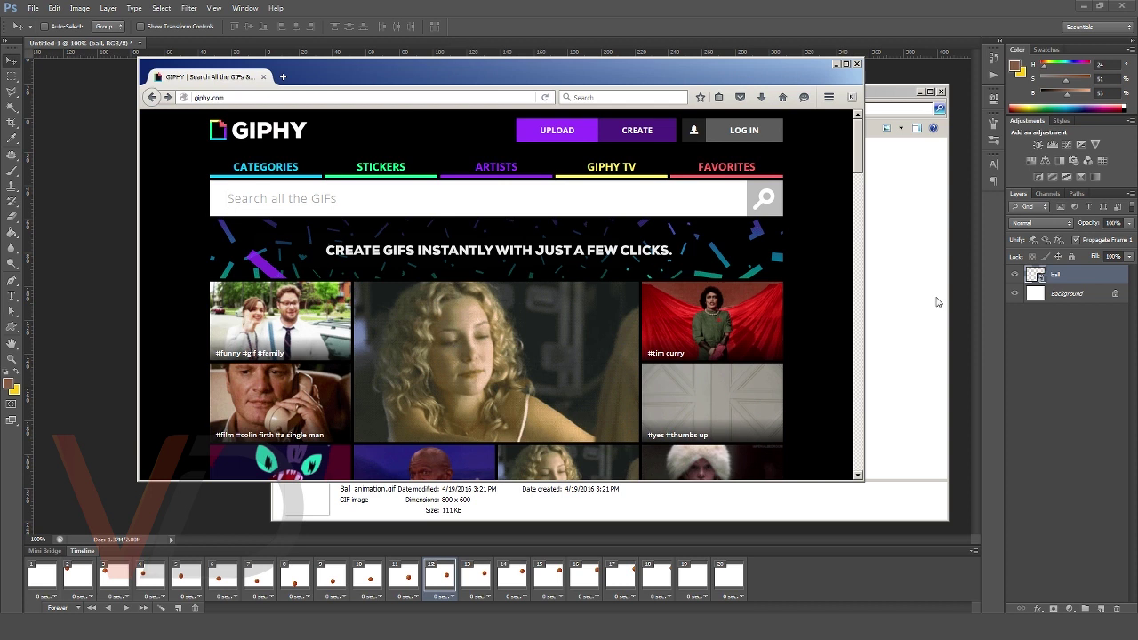
left_click(938, 303)
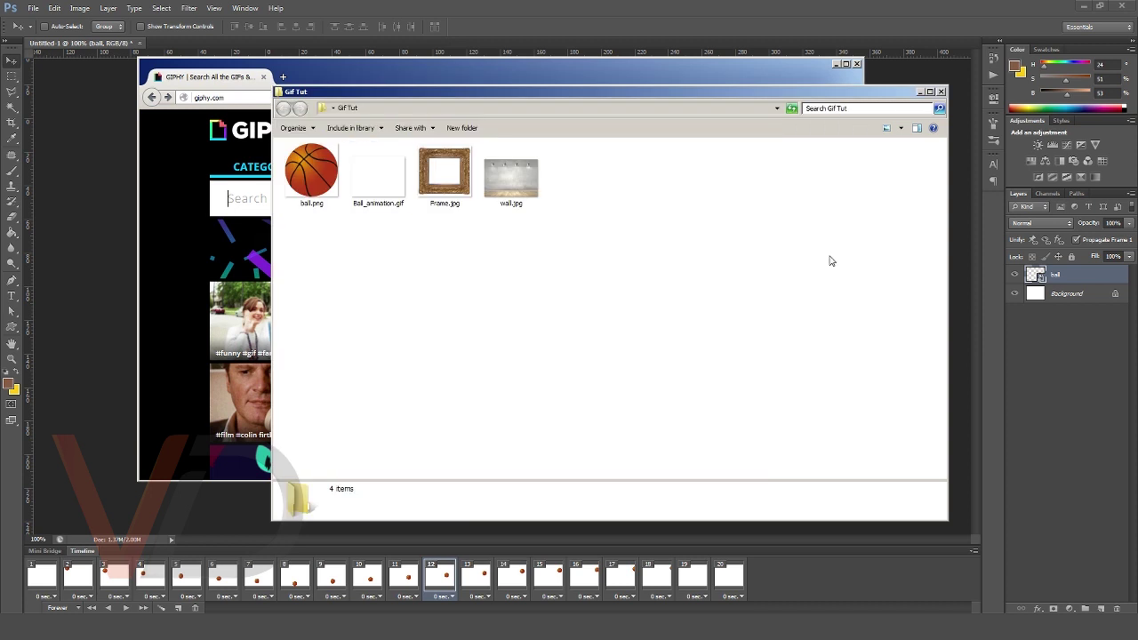
mouse_move(366, 178)
left_mouse_down()
mouse_move(339, 75)
mouse_move(294, 76)
left_mouse_up()
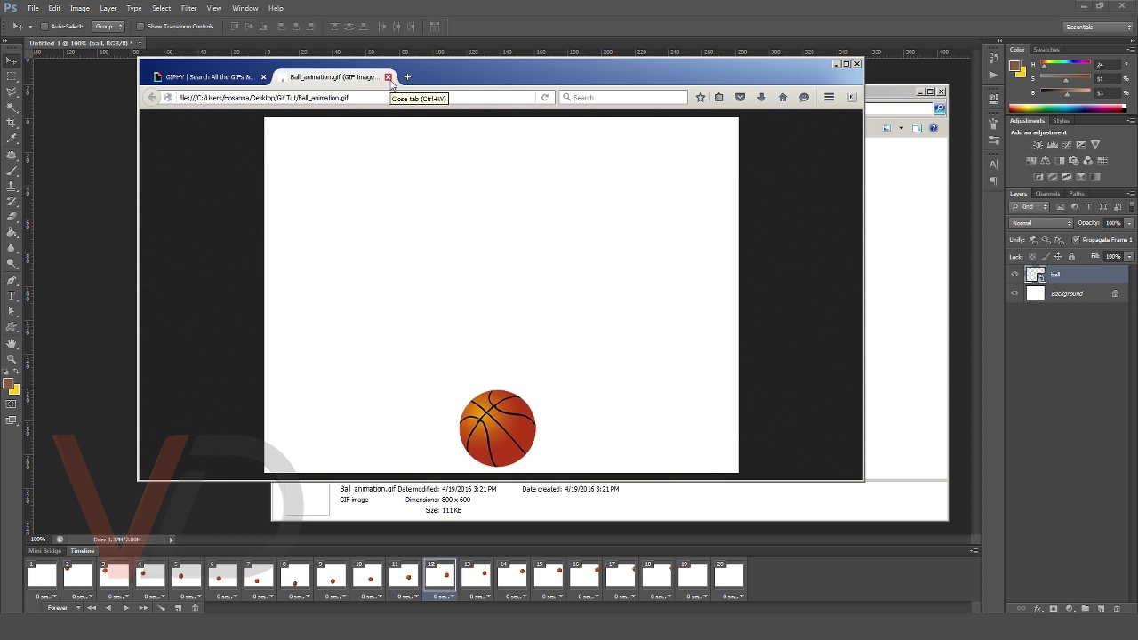
left_click(387, 77)
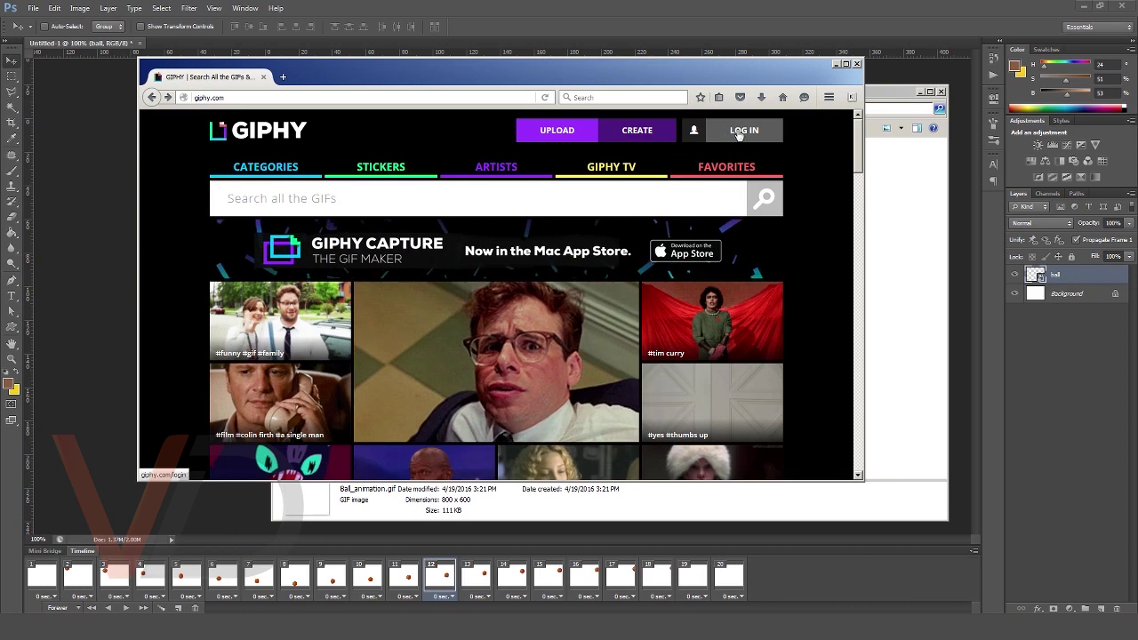
Go to Giphy's upload page.
left_click(566, 138)
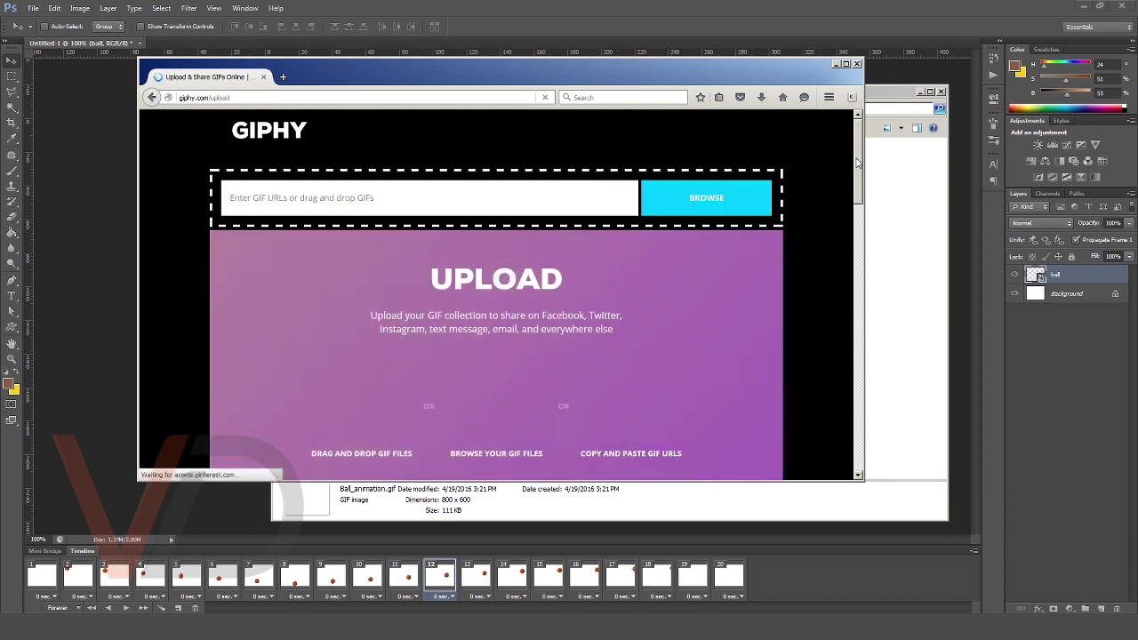
scroll(756, 214, "down", 3)
scroll(435, 135, "up", 2)
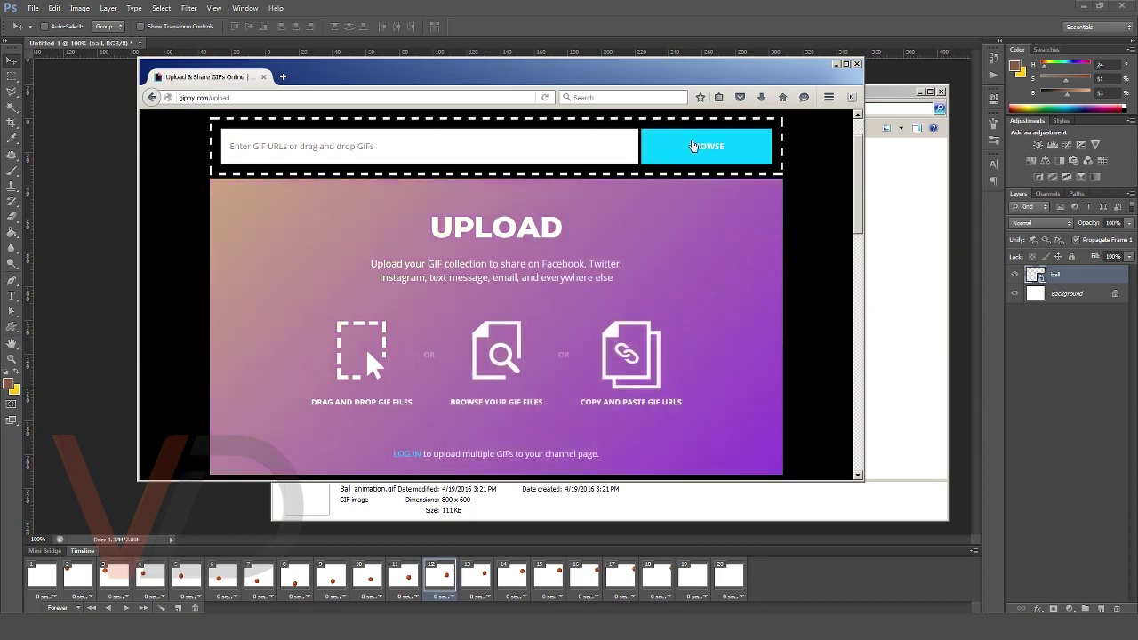
Drop Ball_animation.gif from its folder onto the drop area and upload it to Giphy.
left_click(903, 214)
left_click_drag(667, 101, 910, 119)
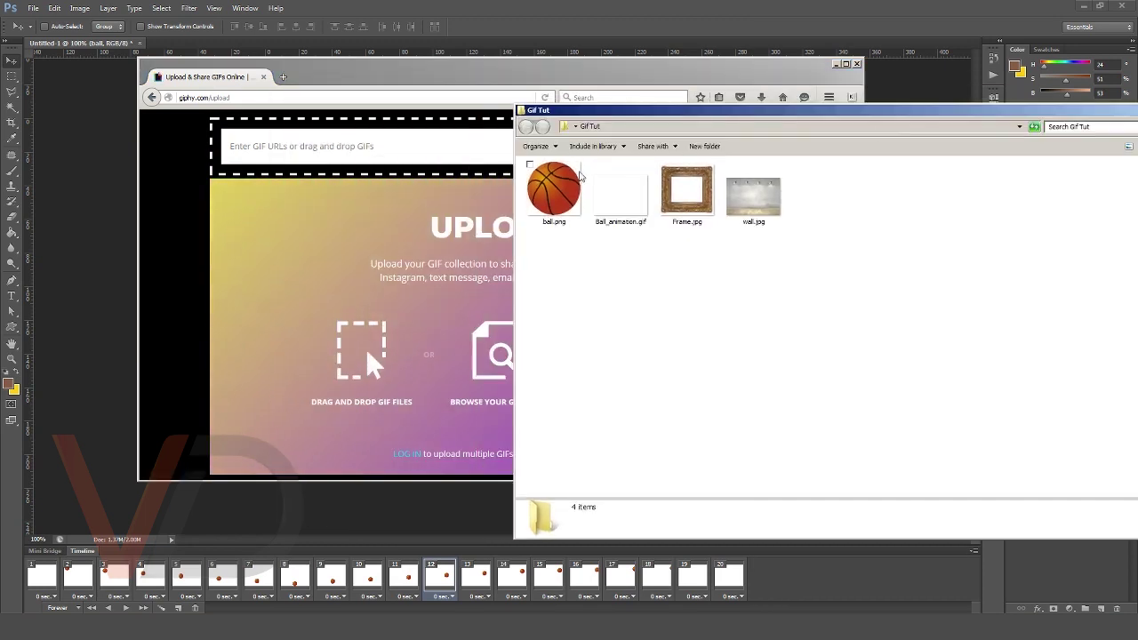
left_click_drag(620, 191, 426, 303)
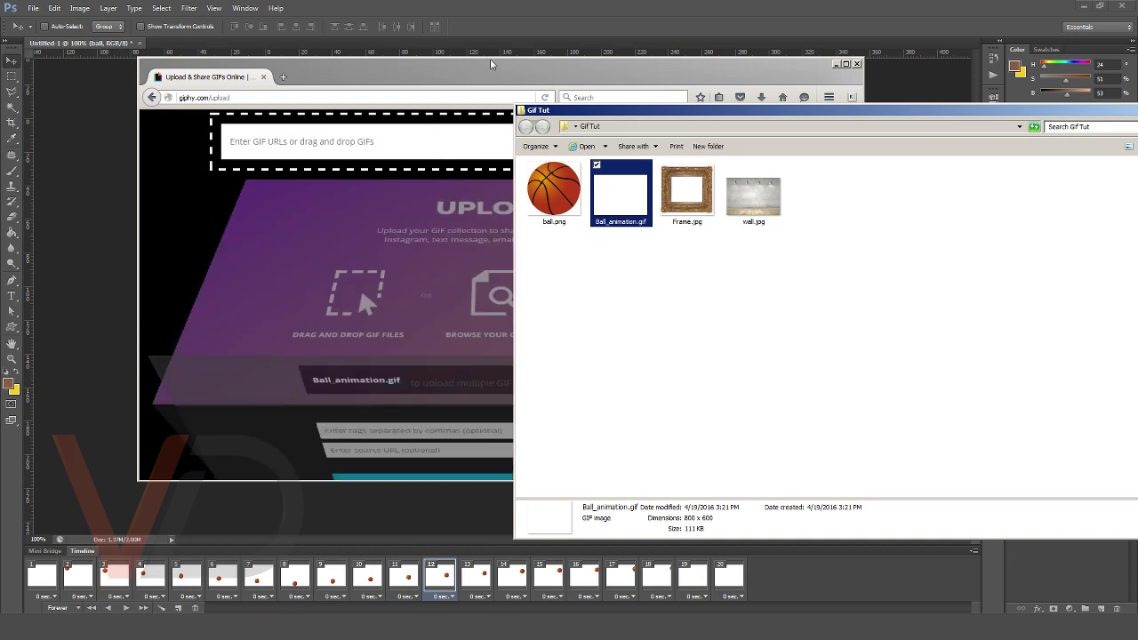
left_click(494, 90)
left_click(501, 357)
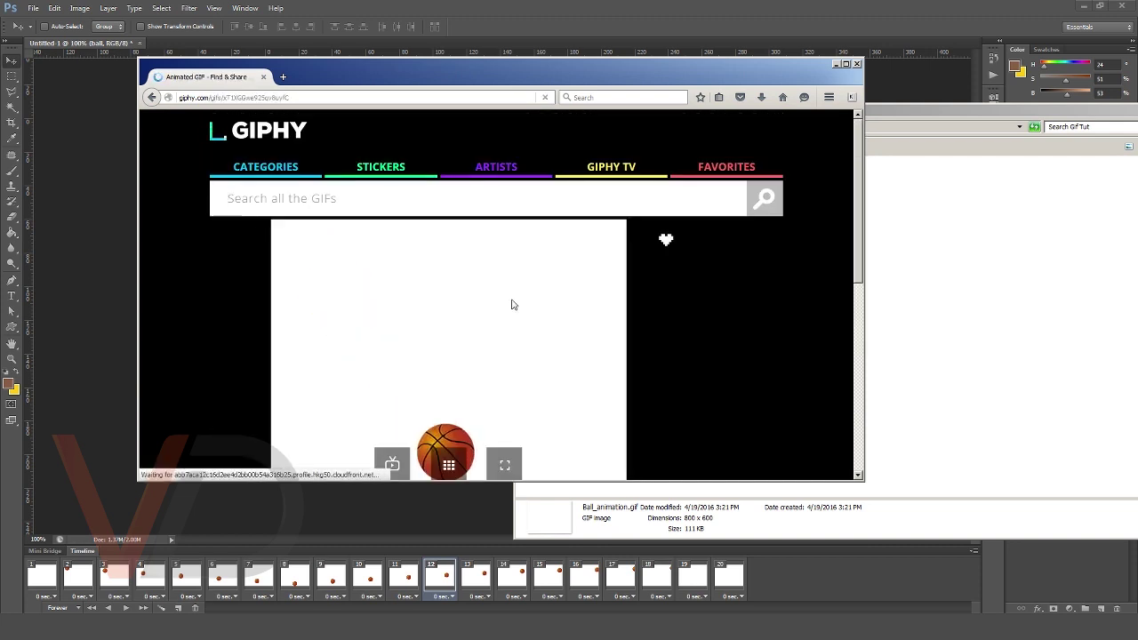
Copy the IFRAME EMBED code from the GIF page's Share panel.
scroll(523, 309, "down", 1)
scroll(523, 309, "down", 1)
scroll(521, 308, "down", 1)
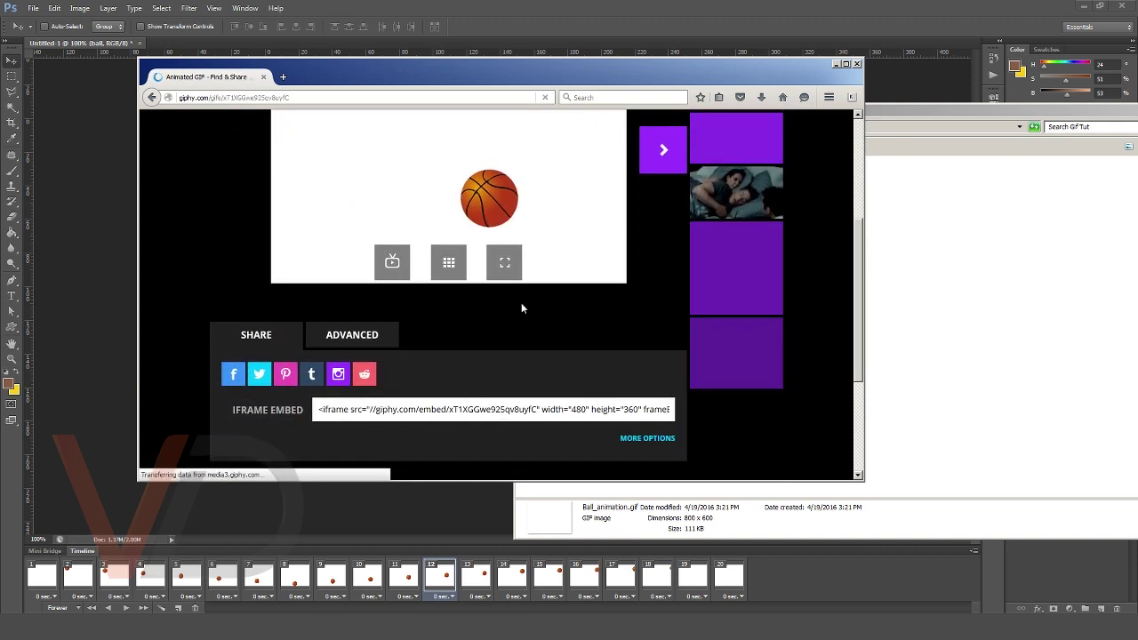
scroll(521, 302, "down", 3)
scroll(520, 298, "down", 3)
left_click(507, 274)
right_click(507, 281)
left_click(533, 308)
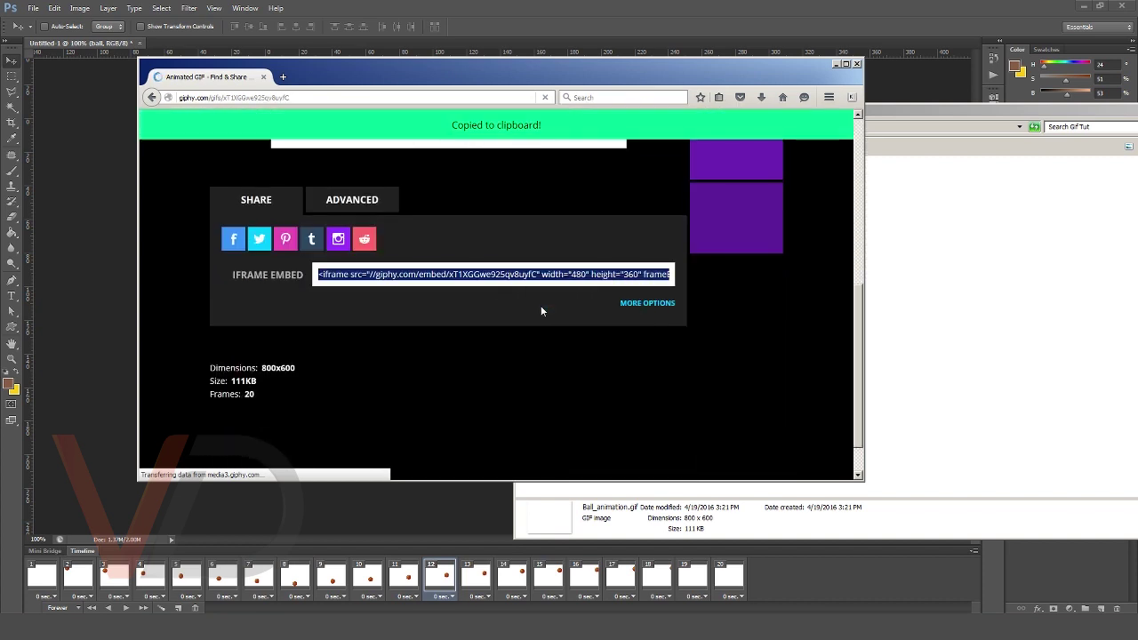
scroll(525, 311, "up", 2)
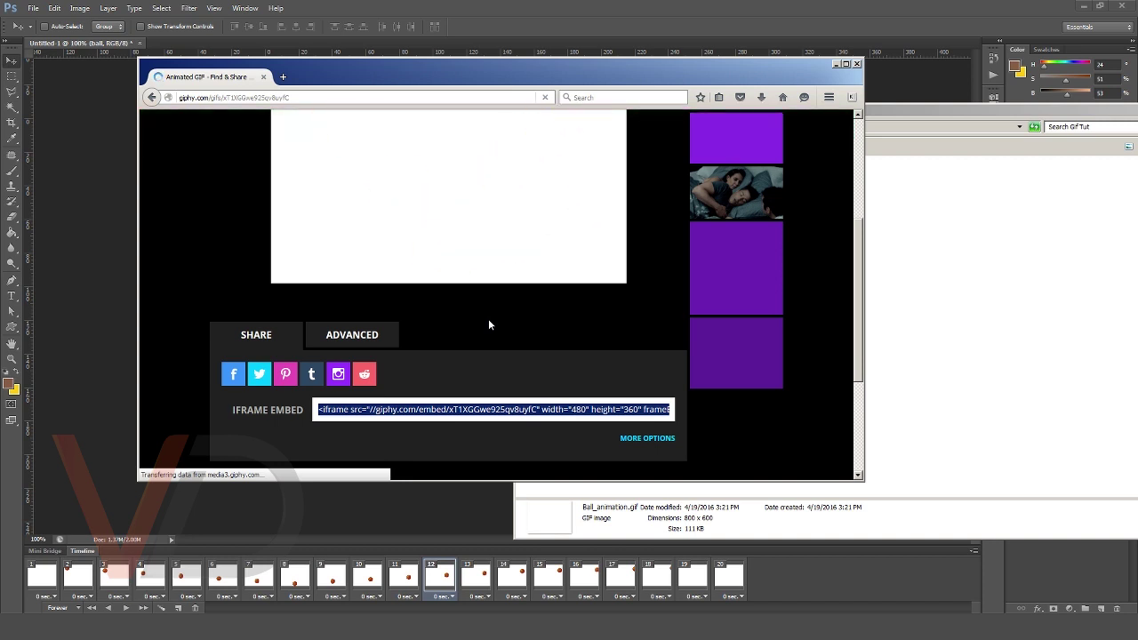
scroll(488, 324, "up", 2)
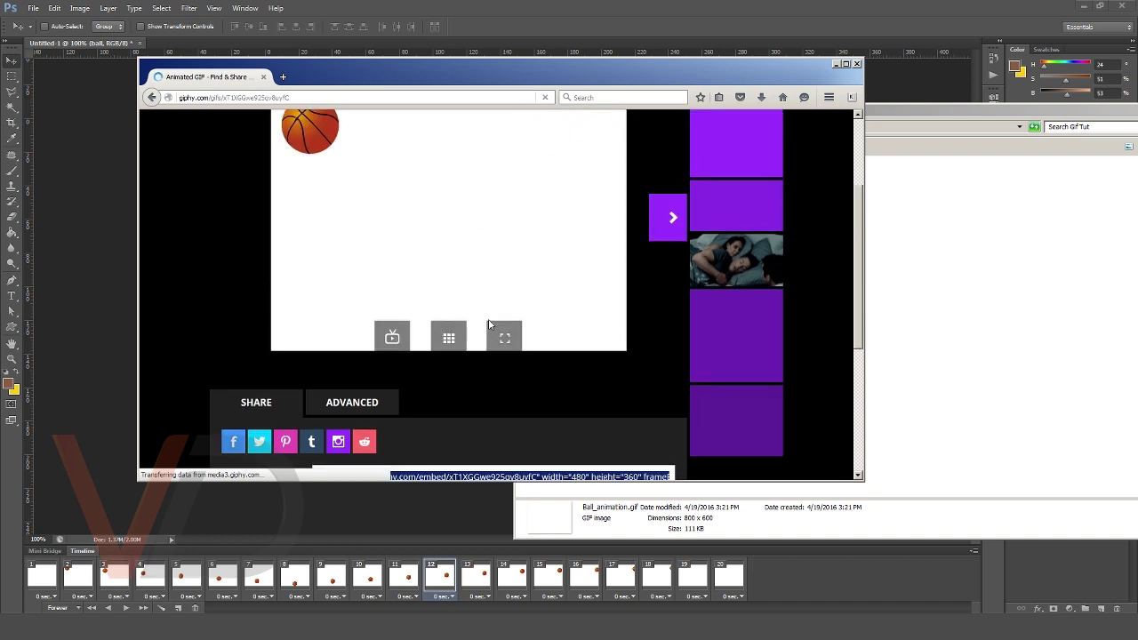
scroll(489, 320, "down", 2)
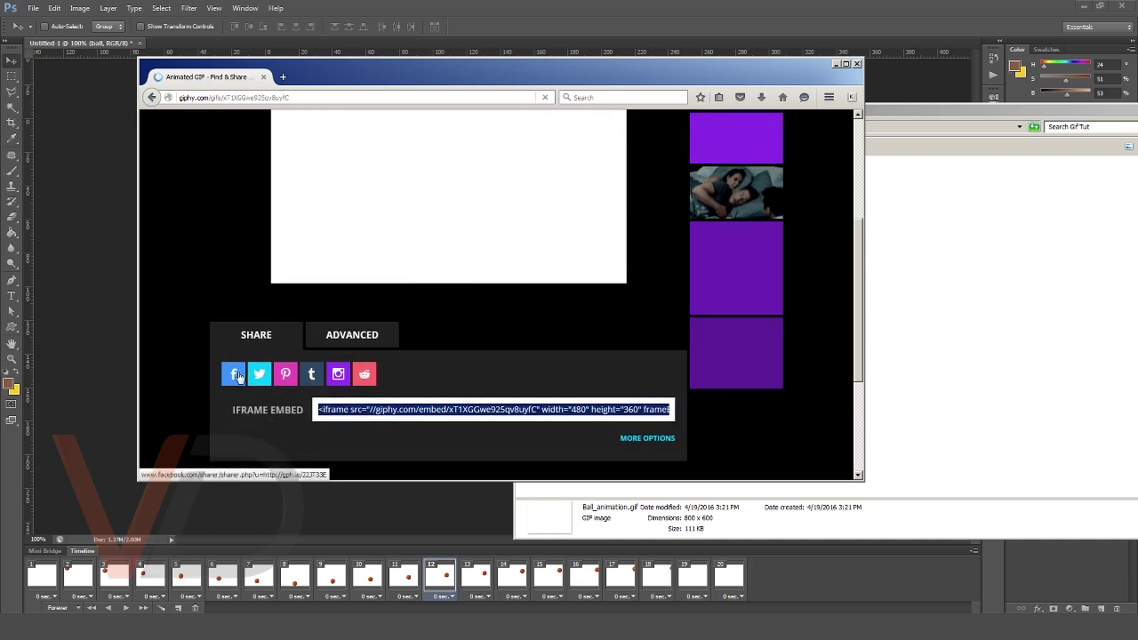